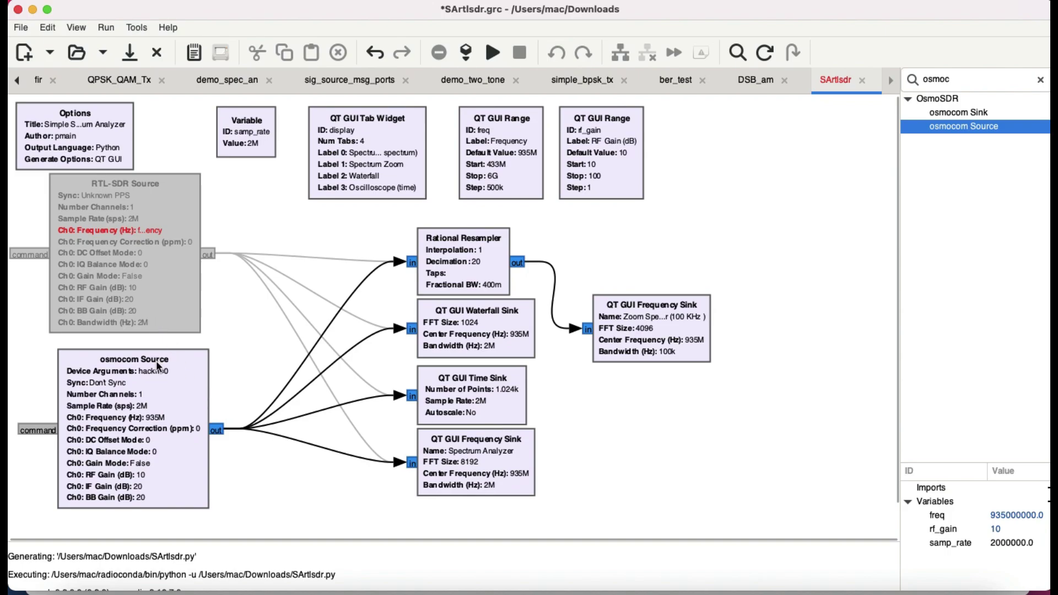
Delete the RTL-SDR Source block and drag the osmocom Source up to feed the resampler and sinks.
click(174, 284)
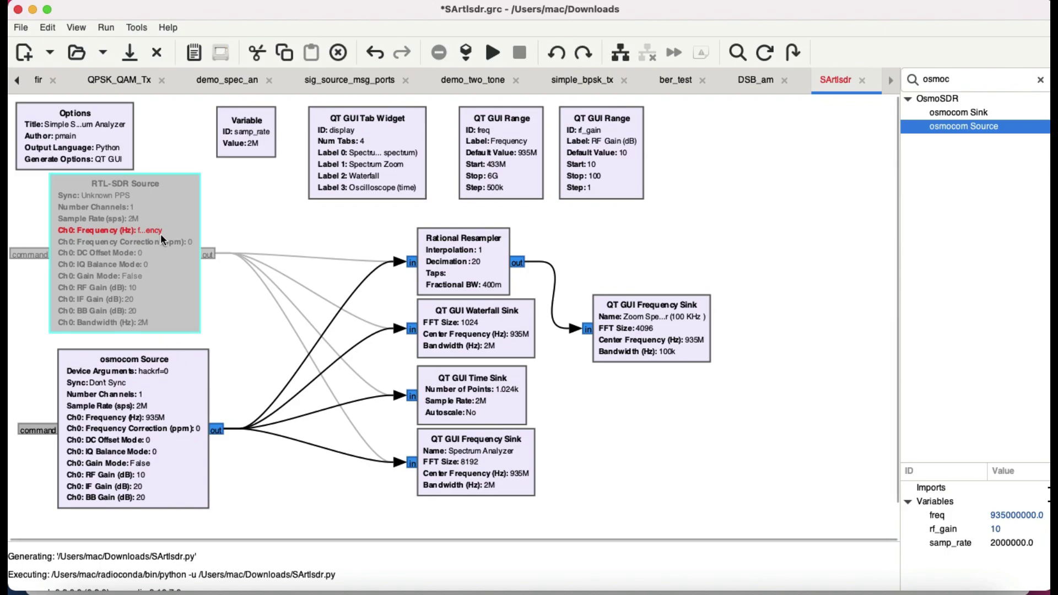
click(338, 52)
drag(171, 404, 171, 284)
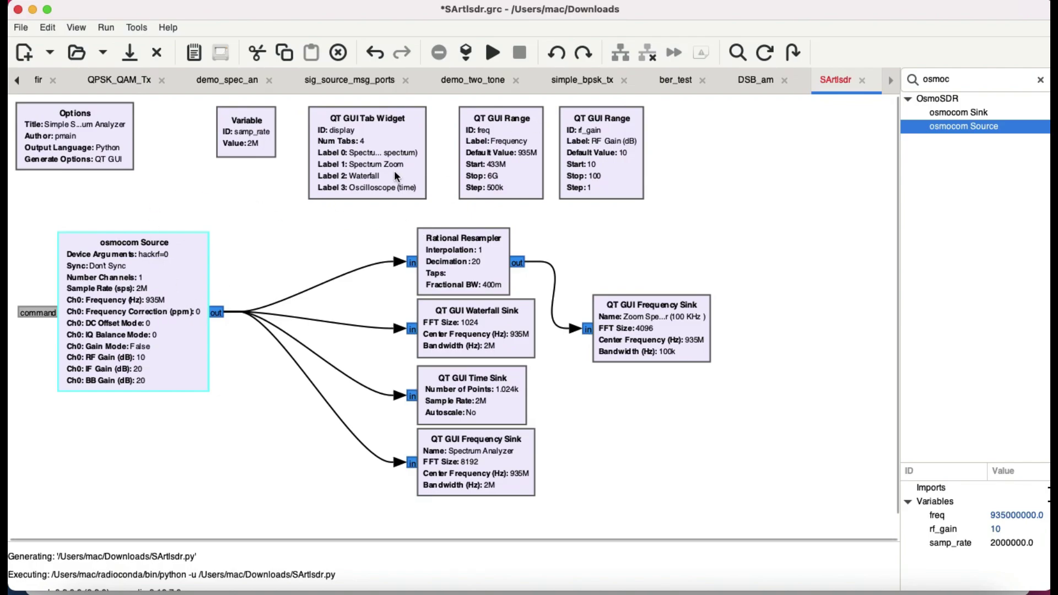
Leave the freq range variable unchanged and confirm the osmocom Source uses device argument hackrf=0.
double_click(502, 173)
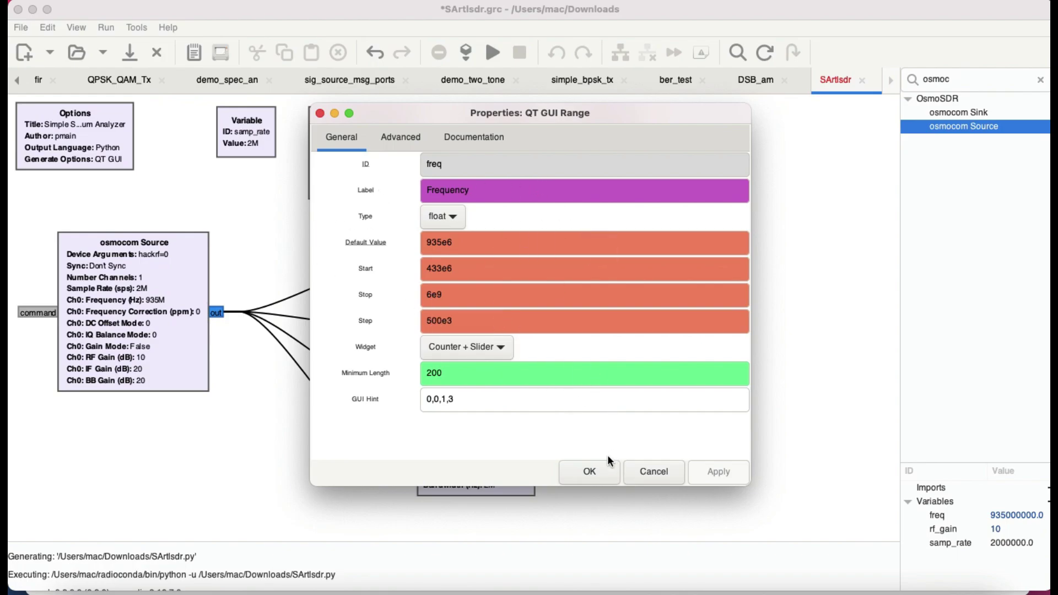
click(592, 466)
double_click(134, 302)
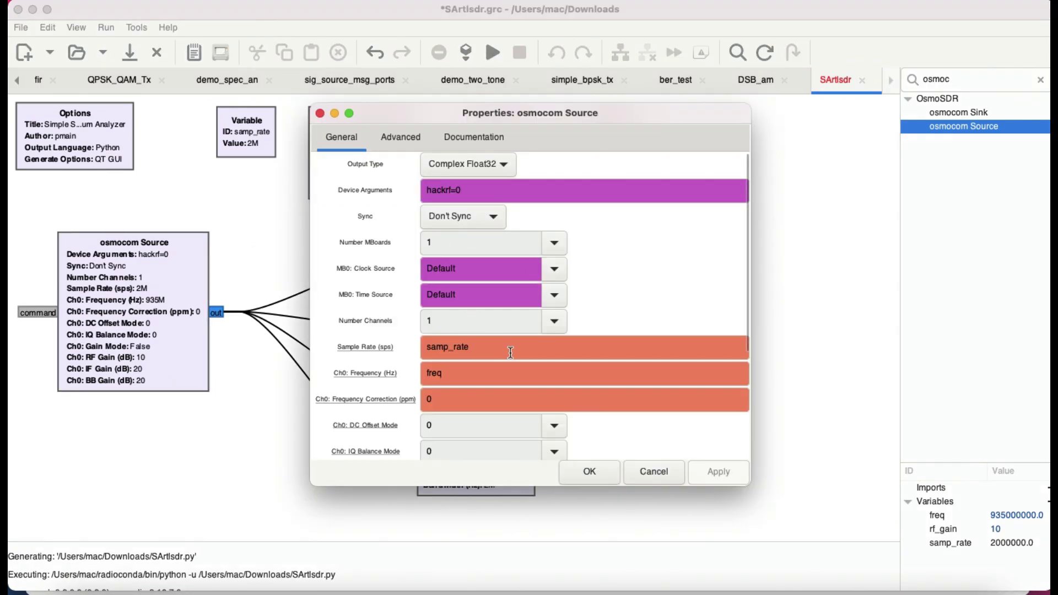
click(475, 193)
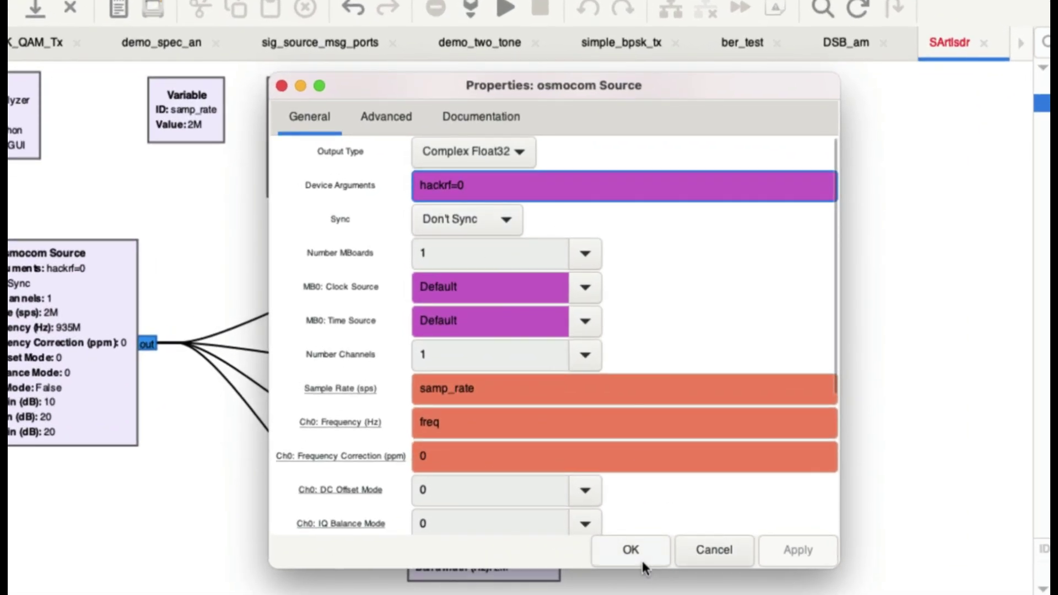
click(631, 550)
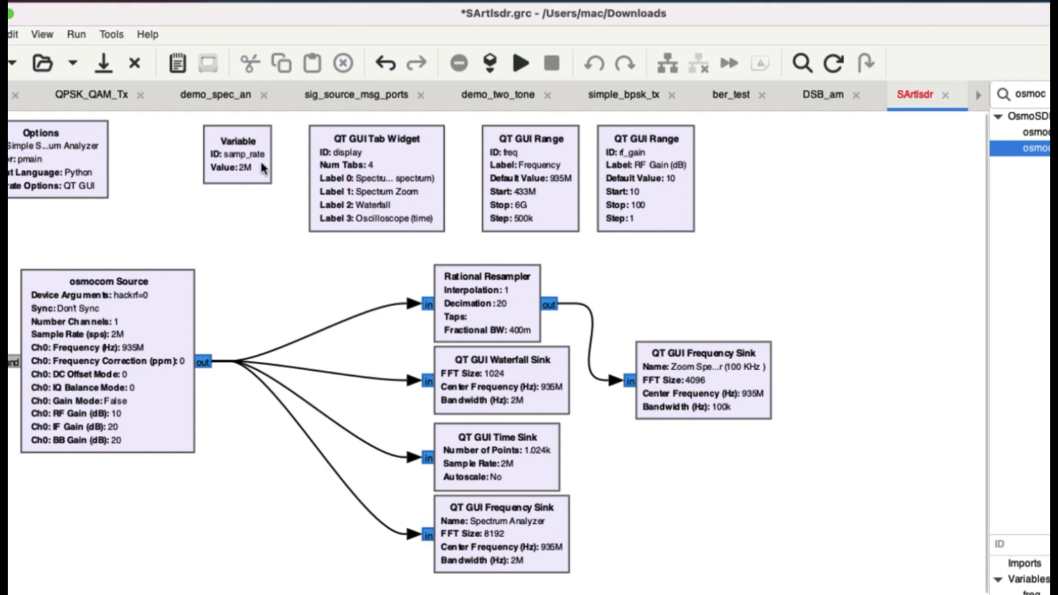
Accept the QT GUI Tab Widget settings unchanged, then save and execute the flowgraph.
double_click(359, 196)
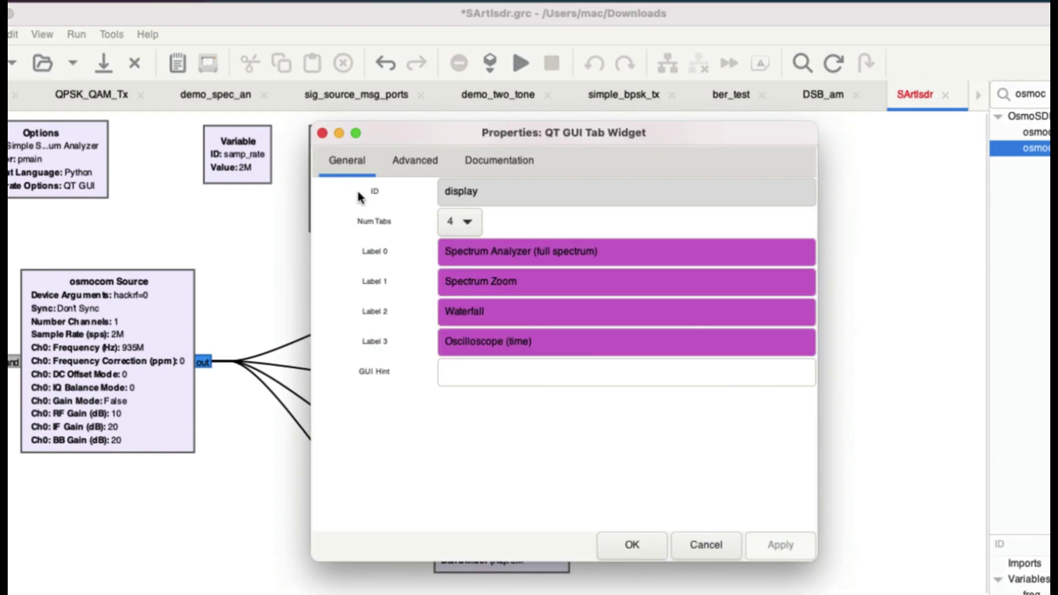
click(645, 546)
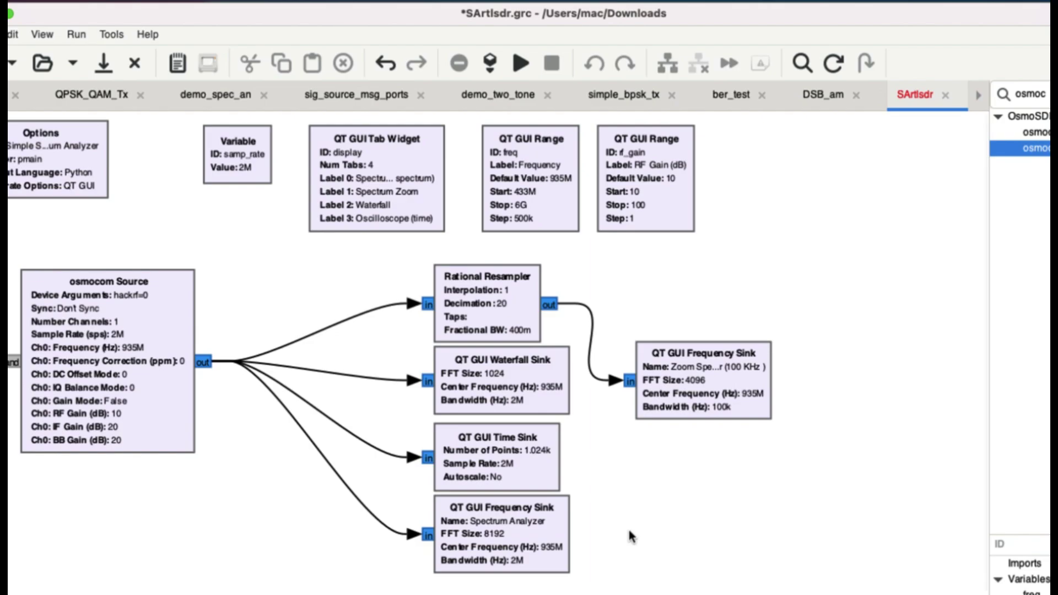
click(521, 63)
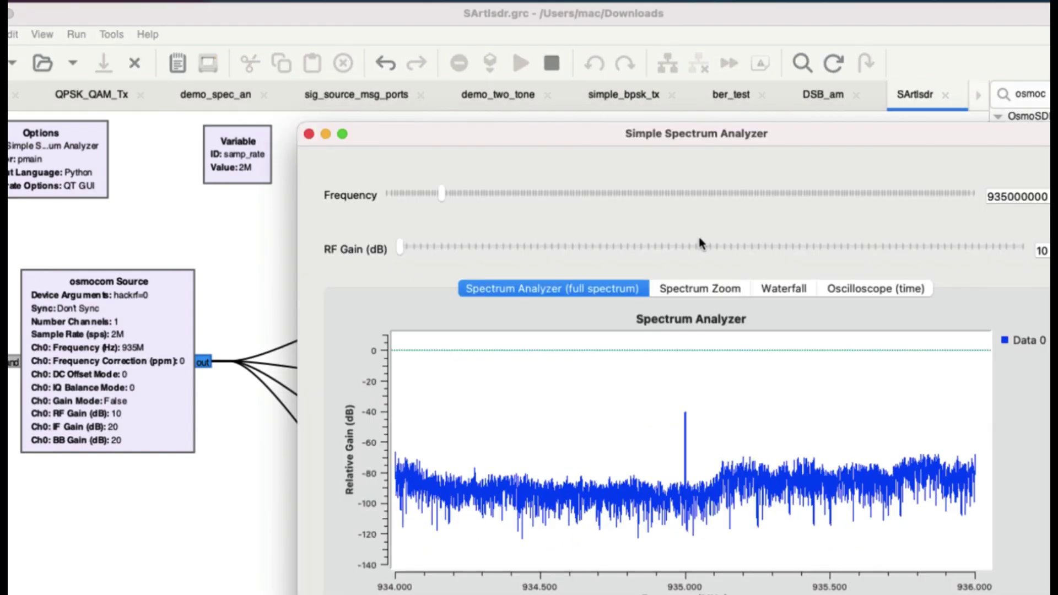
Raise the analyzer's tuned frequency several steps while repositioning its window.
drag(709, 137, 540, 48)
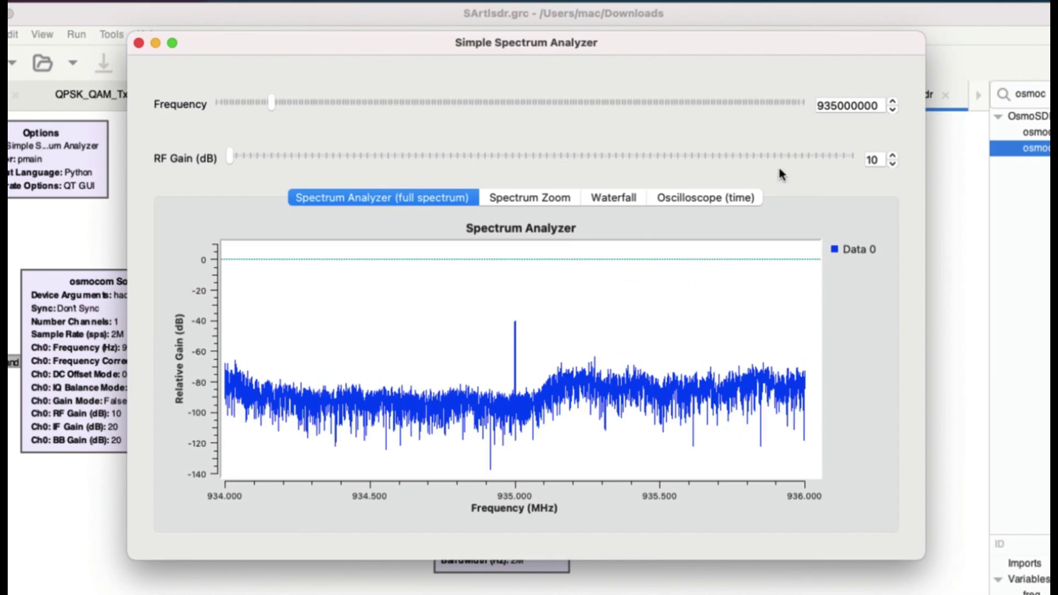
click(894, 103)
click(893, 102)
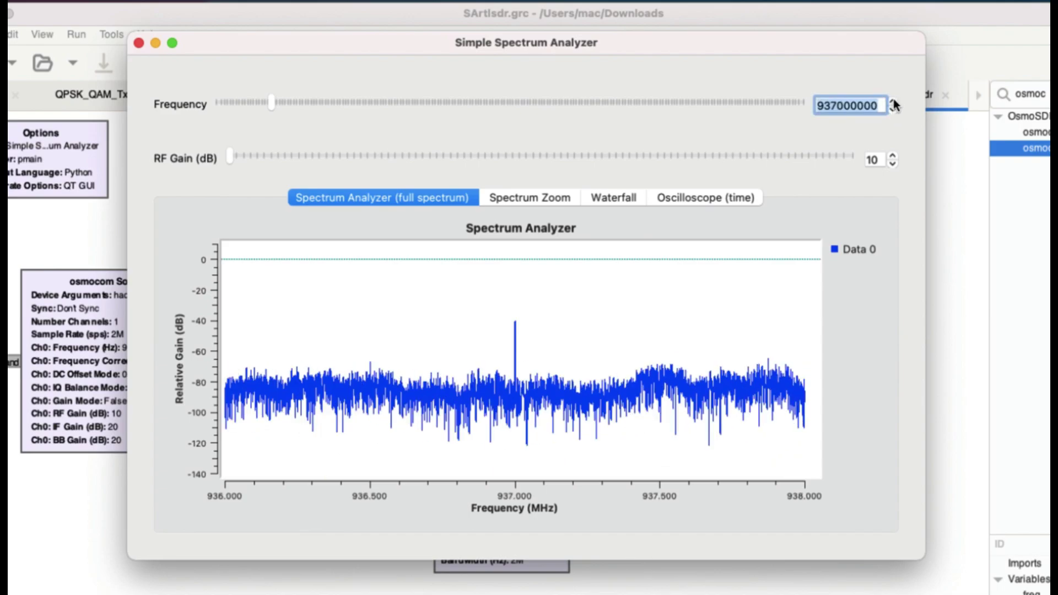
click(894, 103)
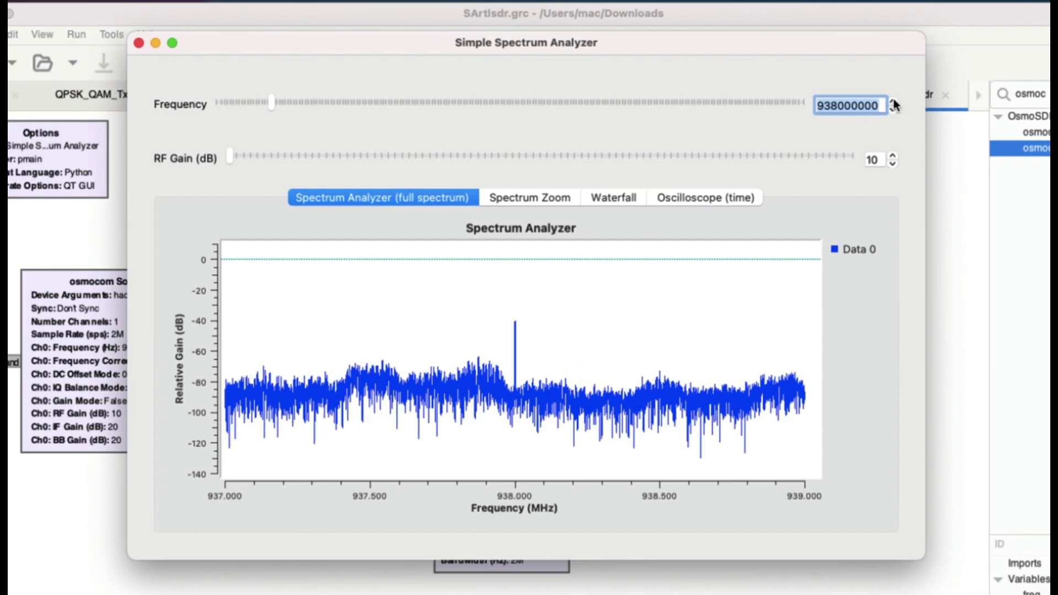
click(894, 102)
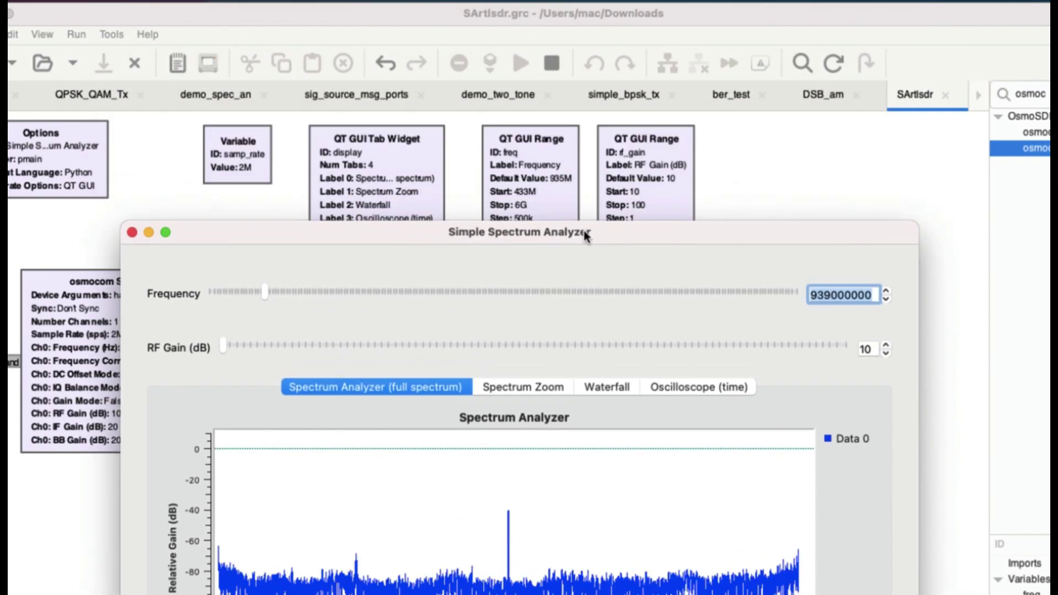
drag(586, 236, 575, 122)
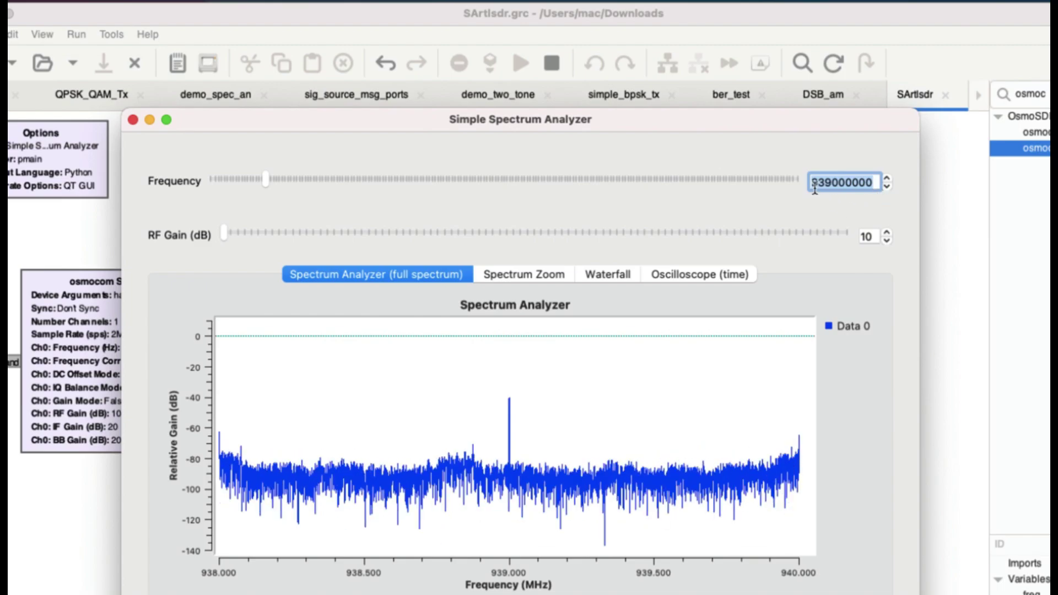
click(887, 179)
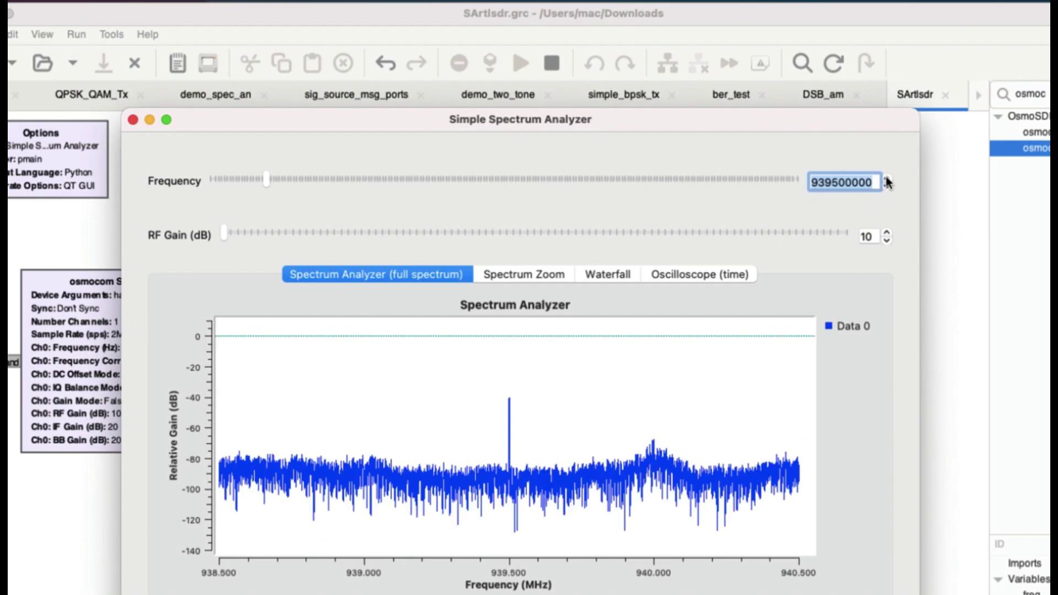
Keep stepping the frequency up in 500 kHz increments toward 948 MHz.
drag(645, 124, 636, 88)
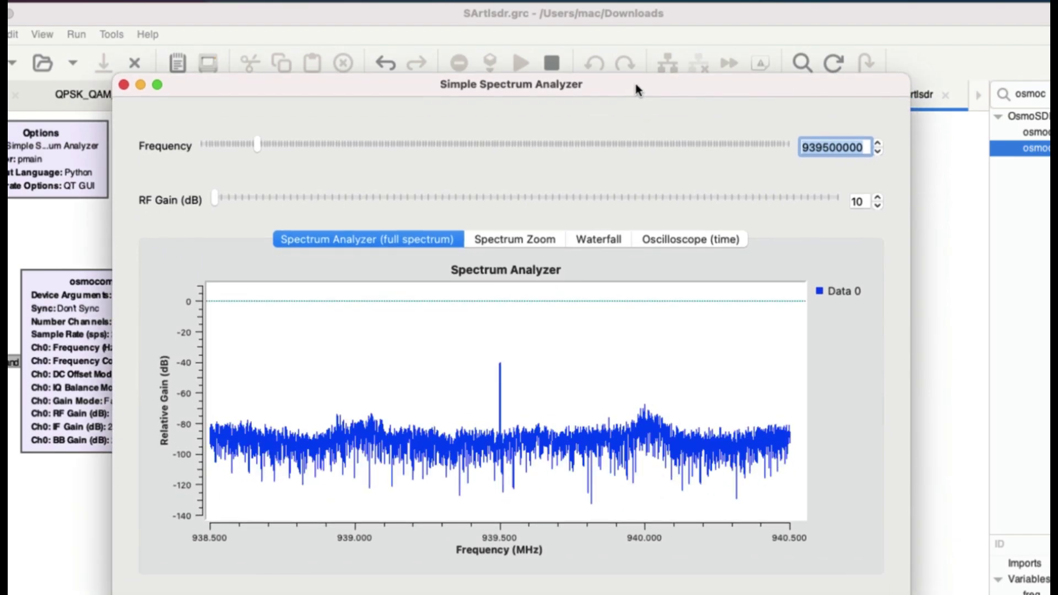
click(878, 144)
click(878, 144)
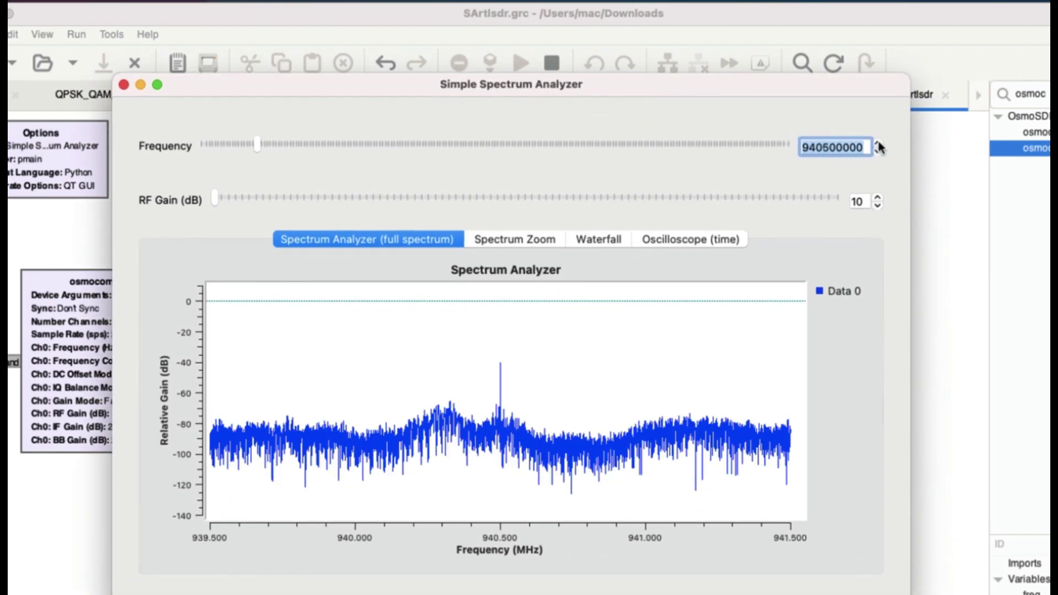
click(879, 143)
click(879, 143)
click(879, 143)
click(879, 143)
click(878, 143)
click(878, 144)
double_click(878, 144)
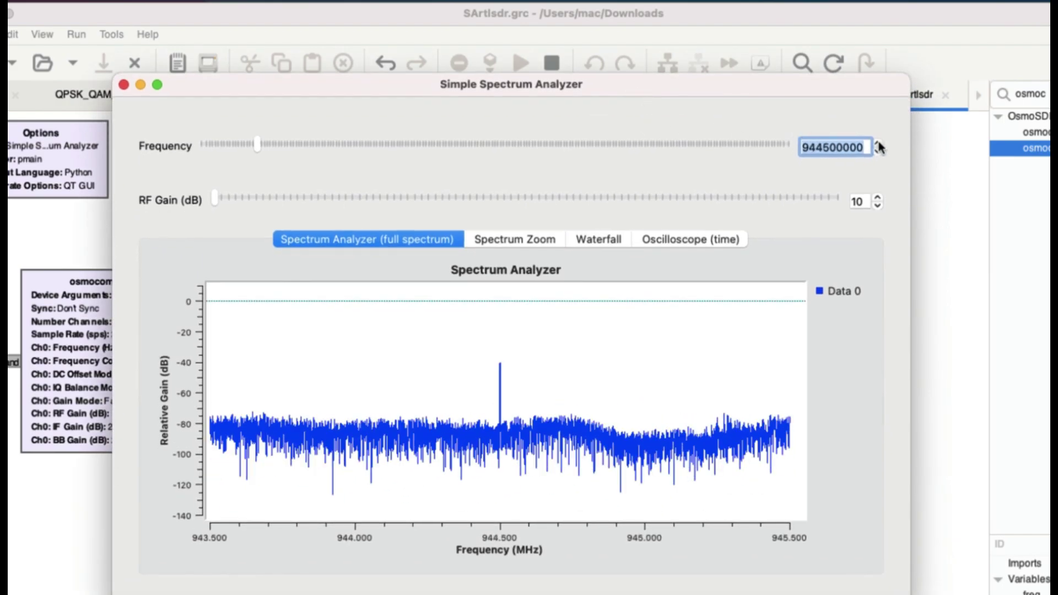
double_click(879, 144)
click(878, 143)
double_click(878, 144)
double_click(878, 143)
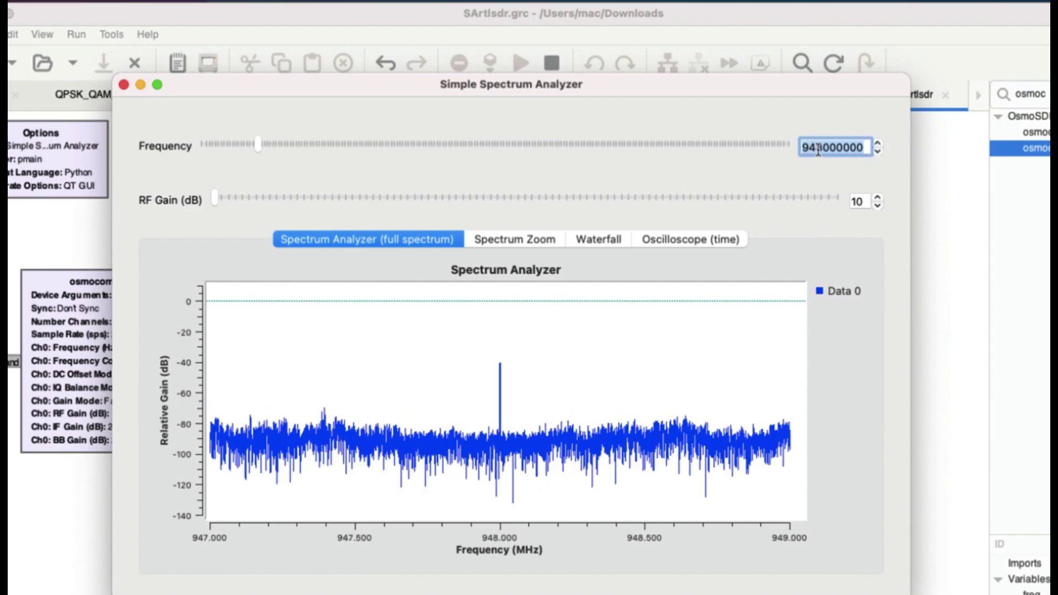
Retune the analyzer to 951 MHz by editing the Frequency value.
click(820, 147)
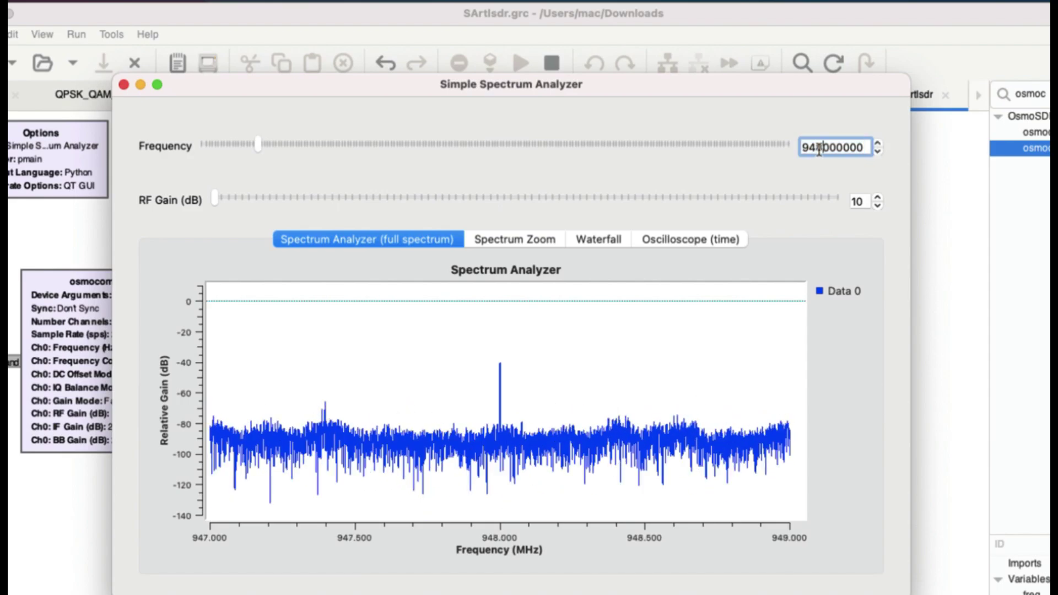
key(BackSpace)
text(51)
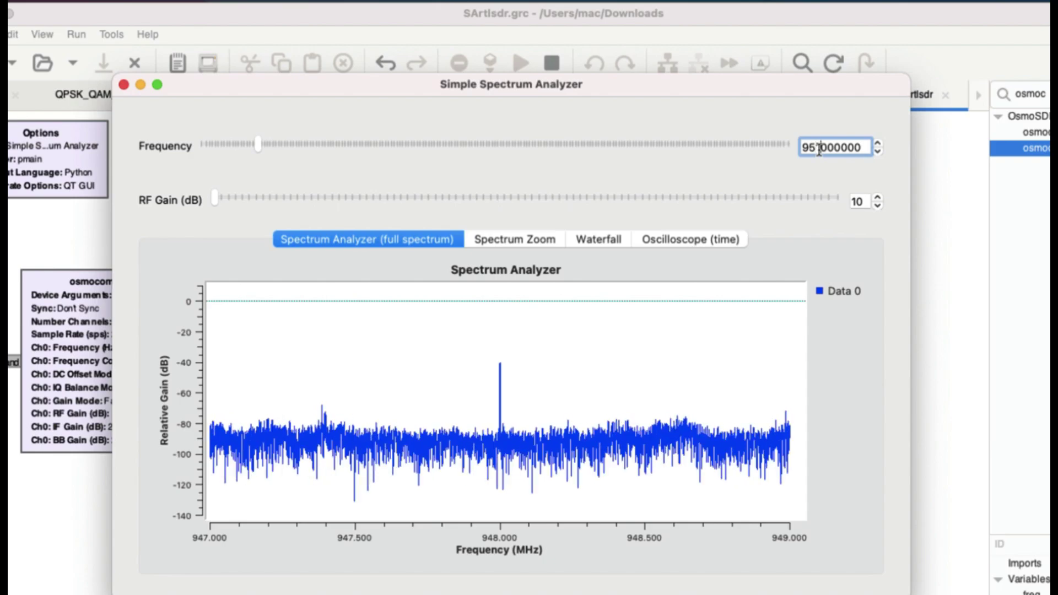
key(Return)
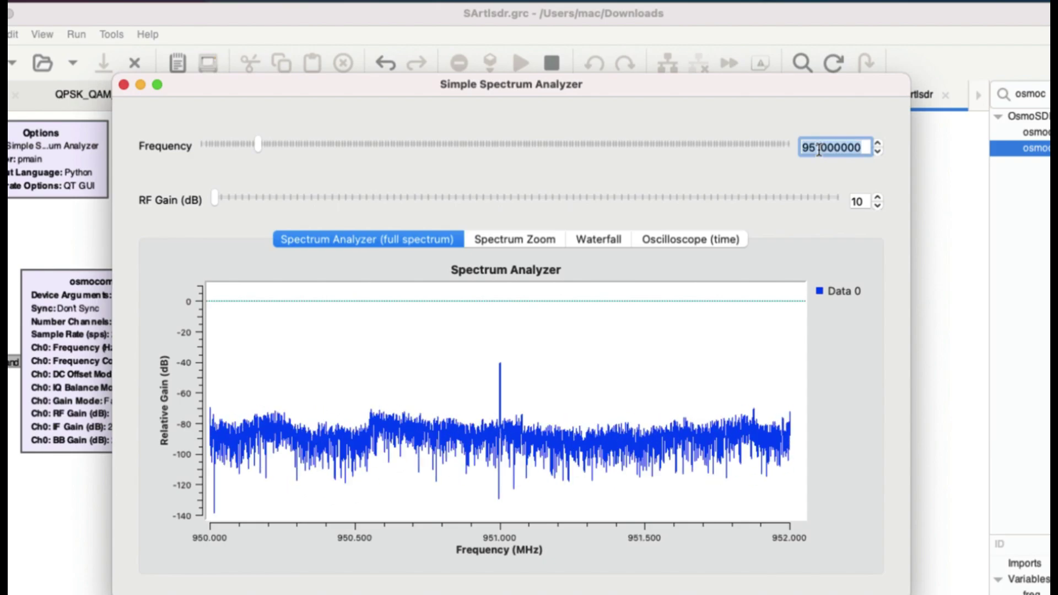
Step the frequency up to 953 MHz, then back down to 952.5 MHz.
click(878, 144)
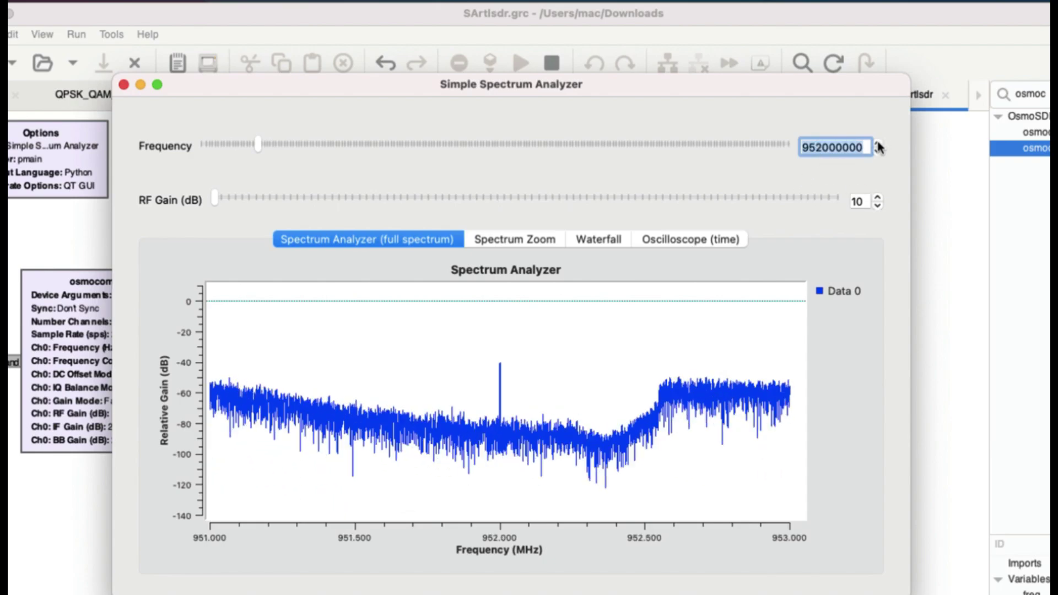
click(878, 144)
click(878, 144)
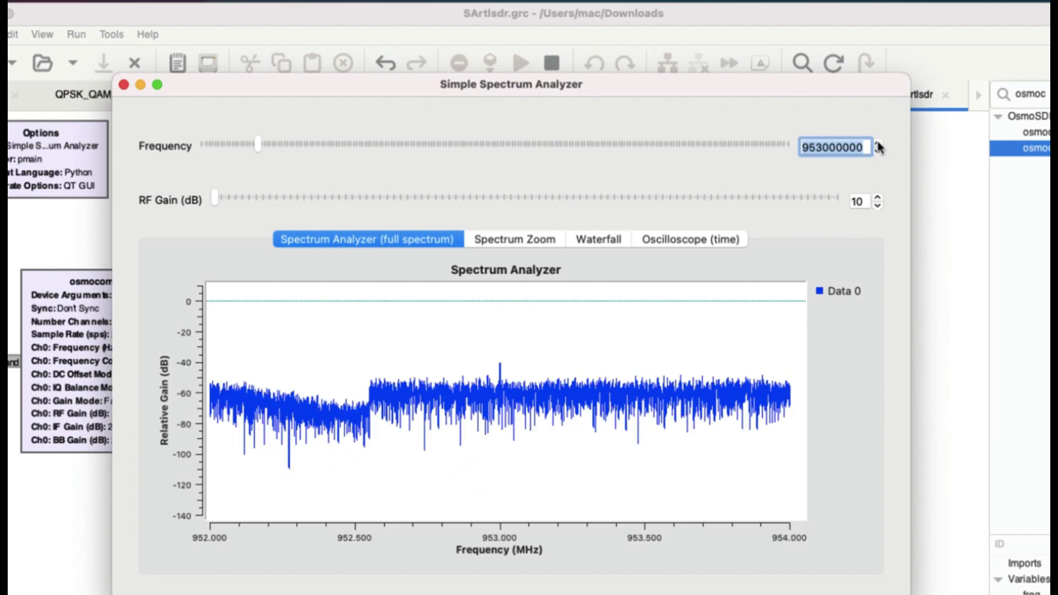
click(878, 152)
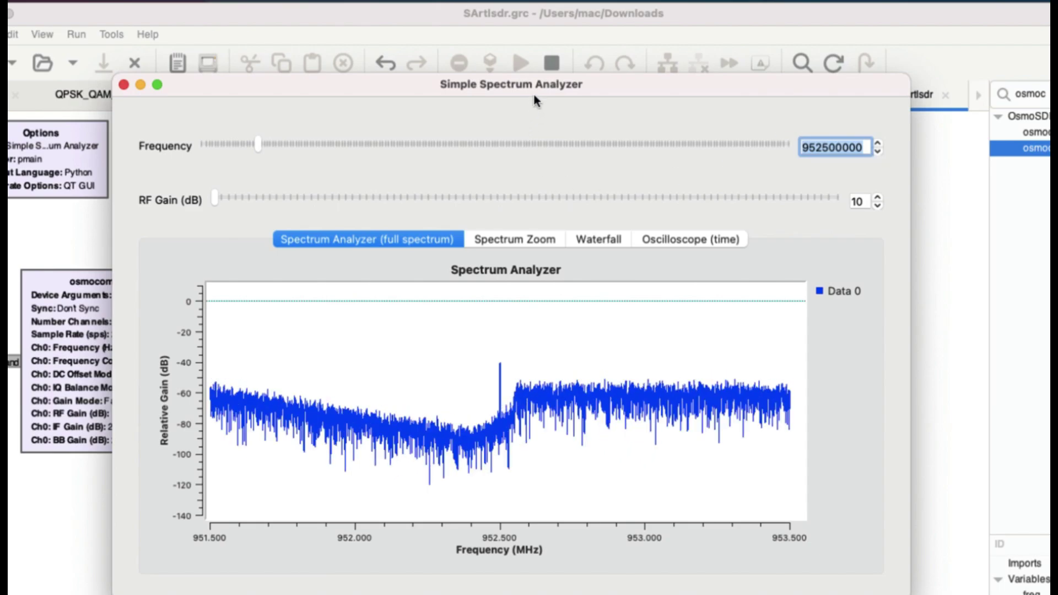
Zoom the spectrum plot to about 952.55–952.88 MHz, just right of the 952.5 MHz spike.
drag(534, 92, 485, 74)
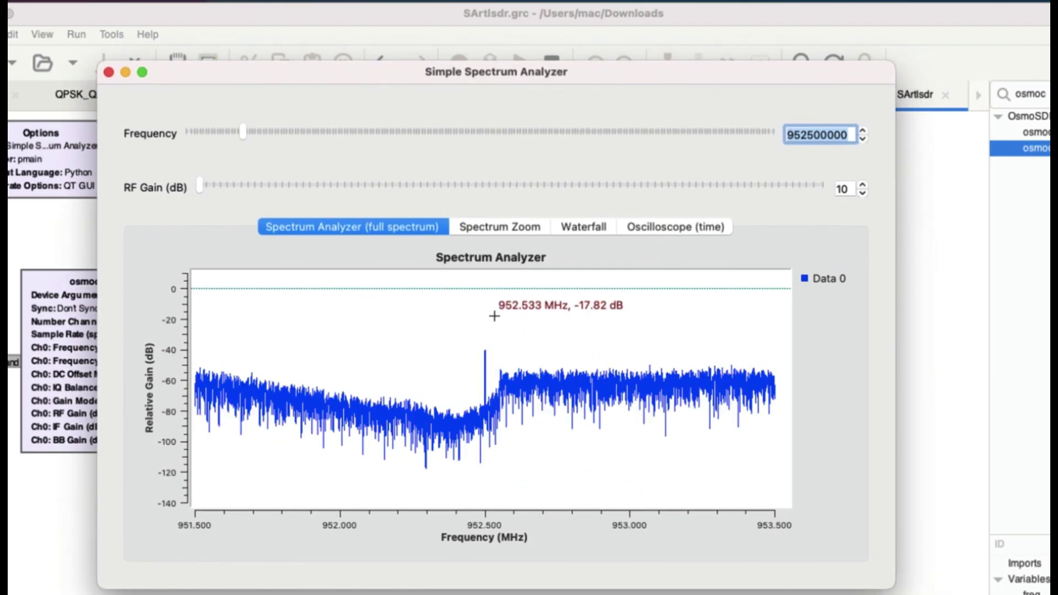
drag(495, 316, 596, 453)
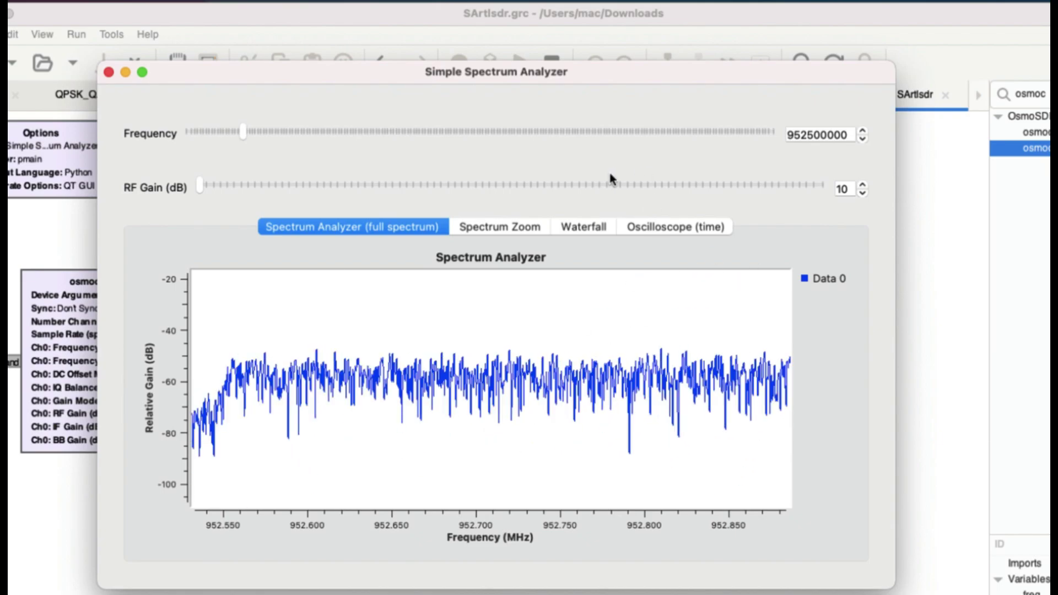
Restart the spectrum analyzer and change its frequency from 935000000 to 951000000 Hz.
click(108, 72)
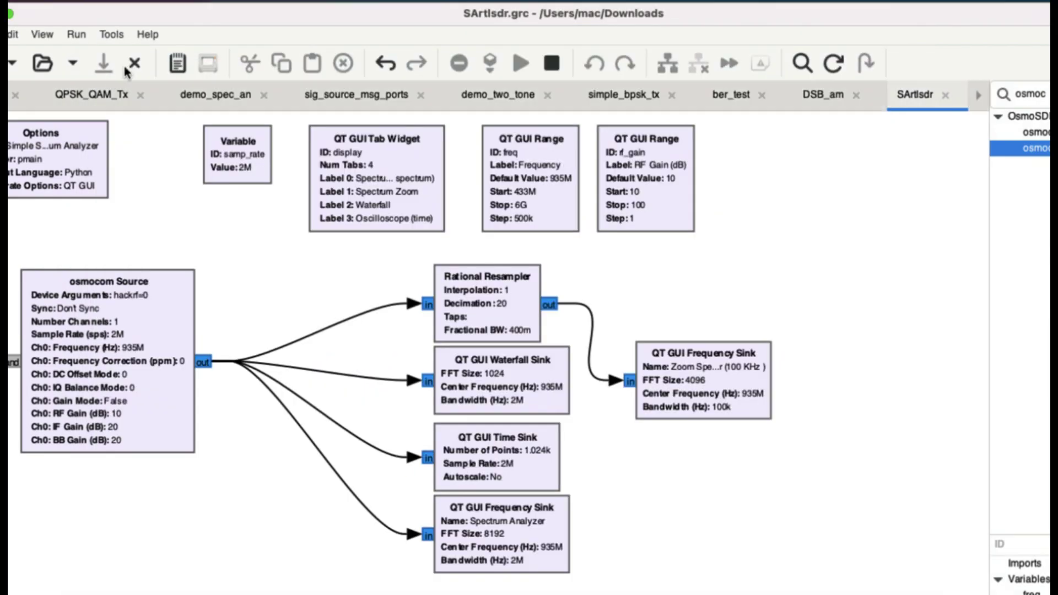
click(522, 64)
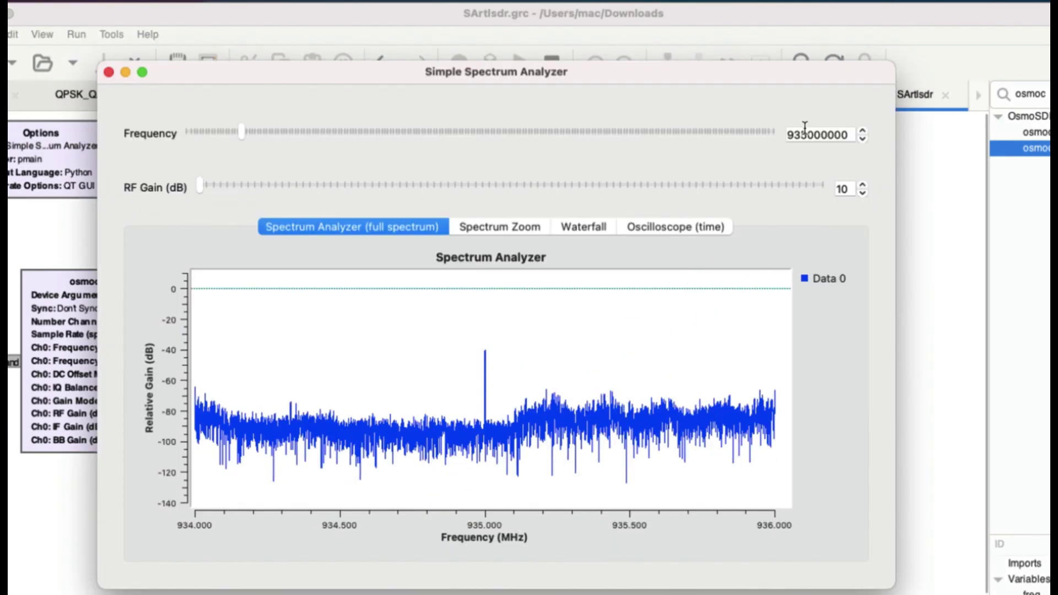
click(803, 133)
key(BackSpace)
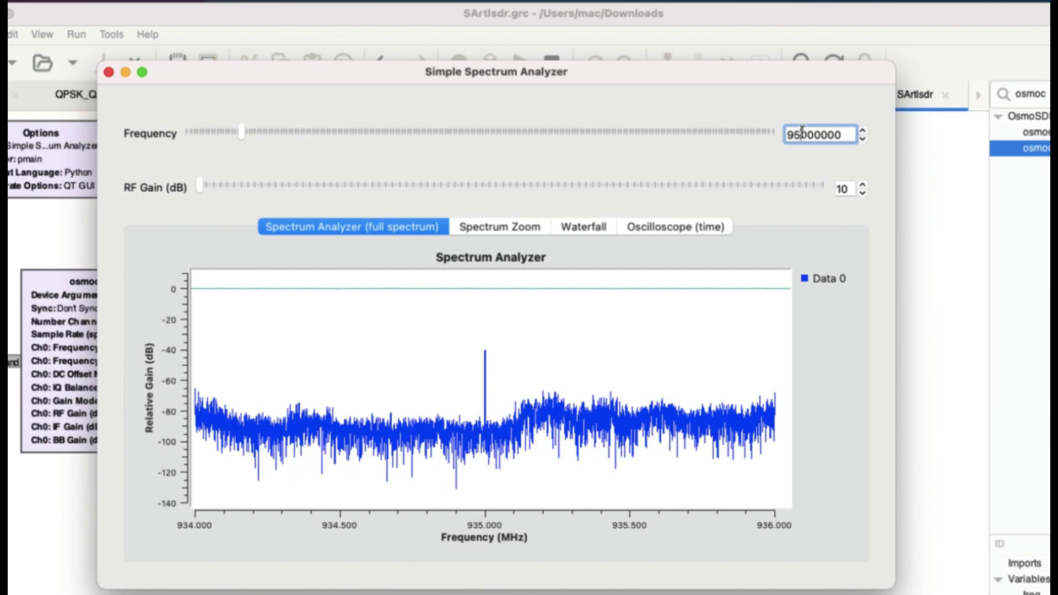
text(1)
key(Return)
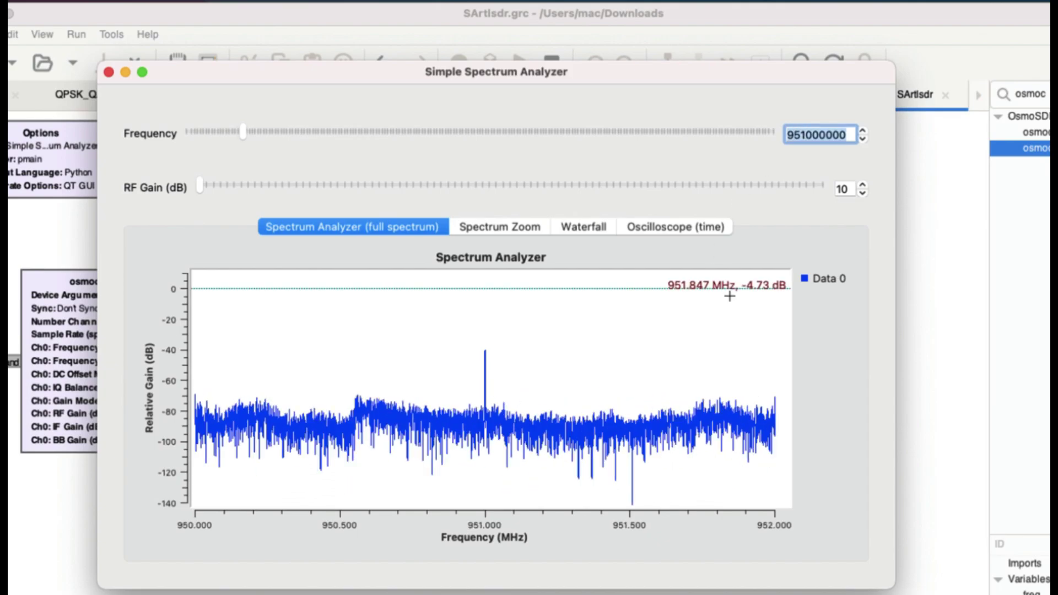
Step the frequency up through 951.5, 952 and 952.5 to 953 MHz.
click(863, 131)
click(863, 132)
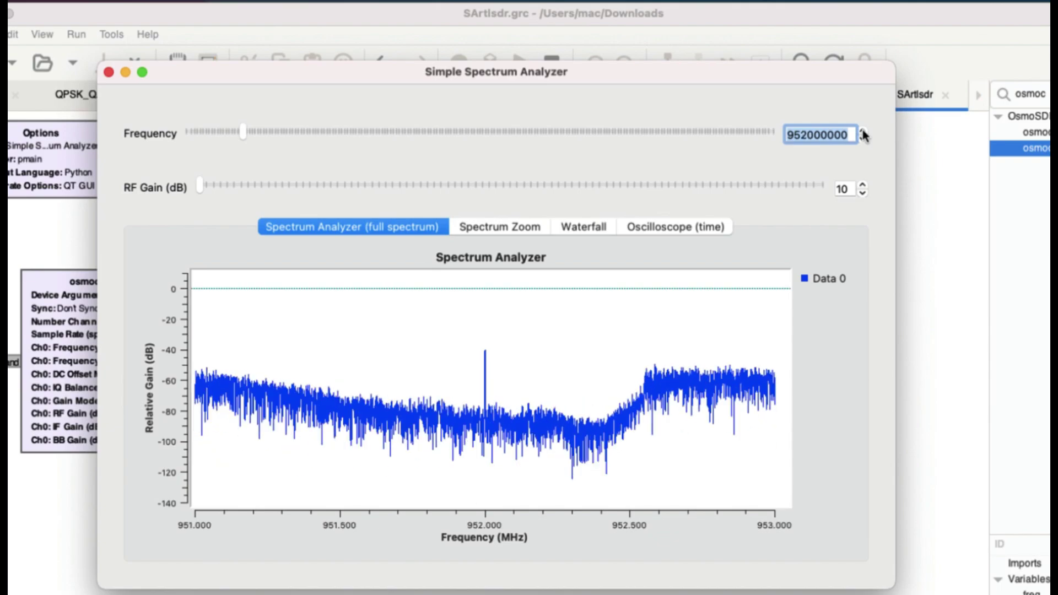
click(863, 132)
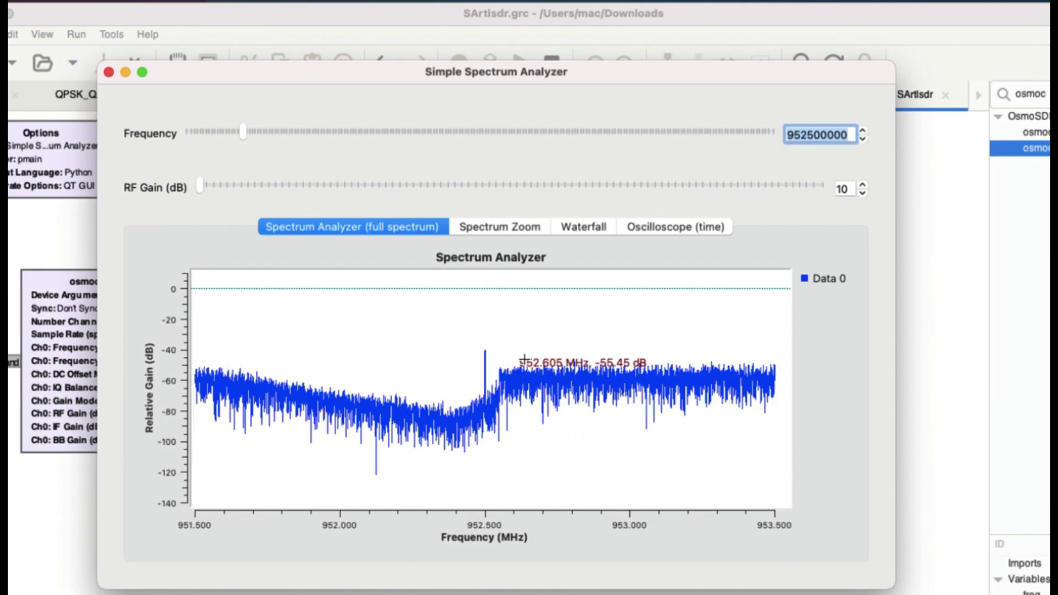
click(863, 132)
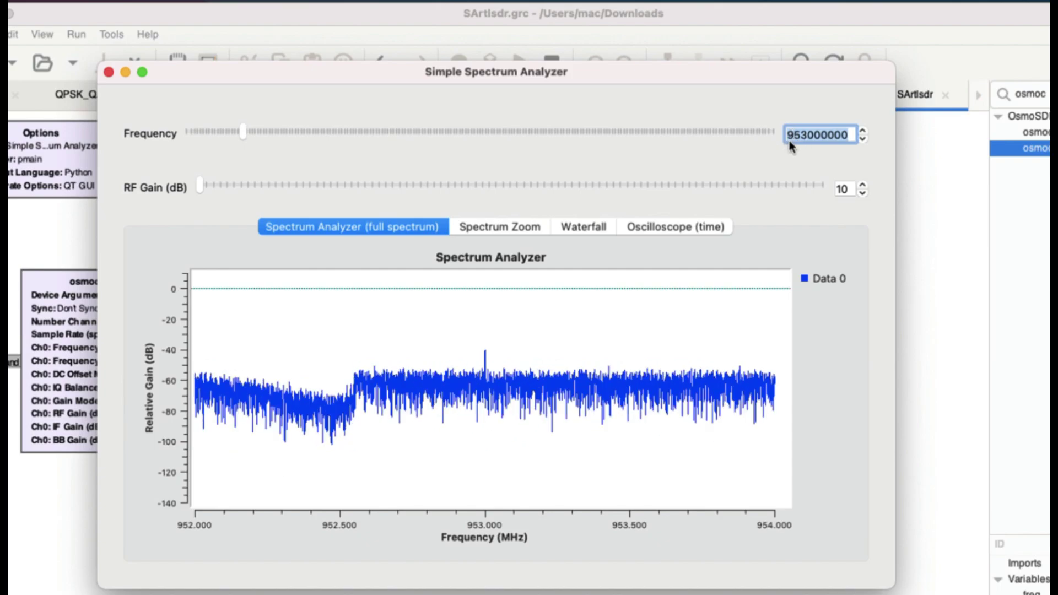
click(488, 226)
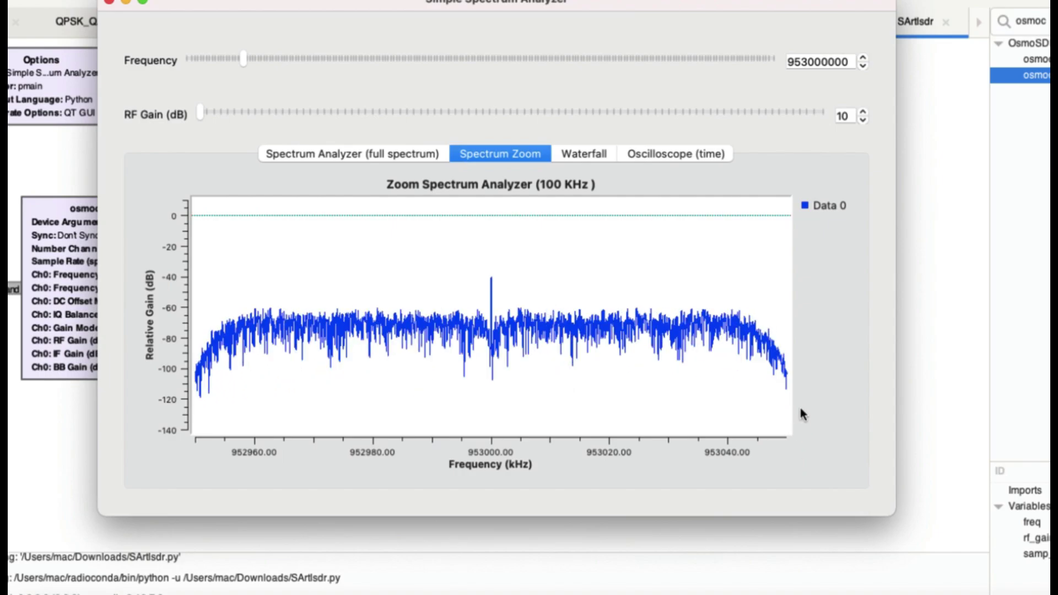
click(383, 151)
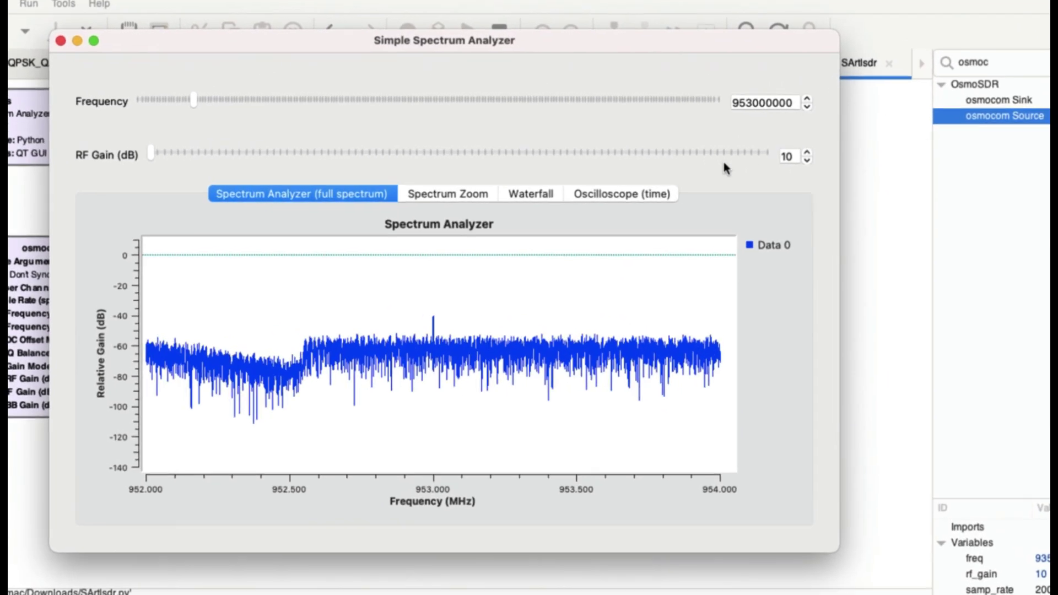
Retune the analyzer to 1853 MHz by editing the Frequency value.
click(740, 101)
text(1)
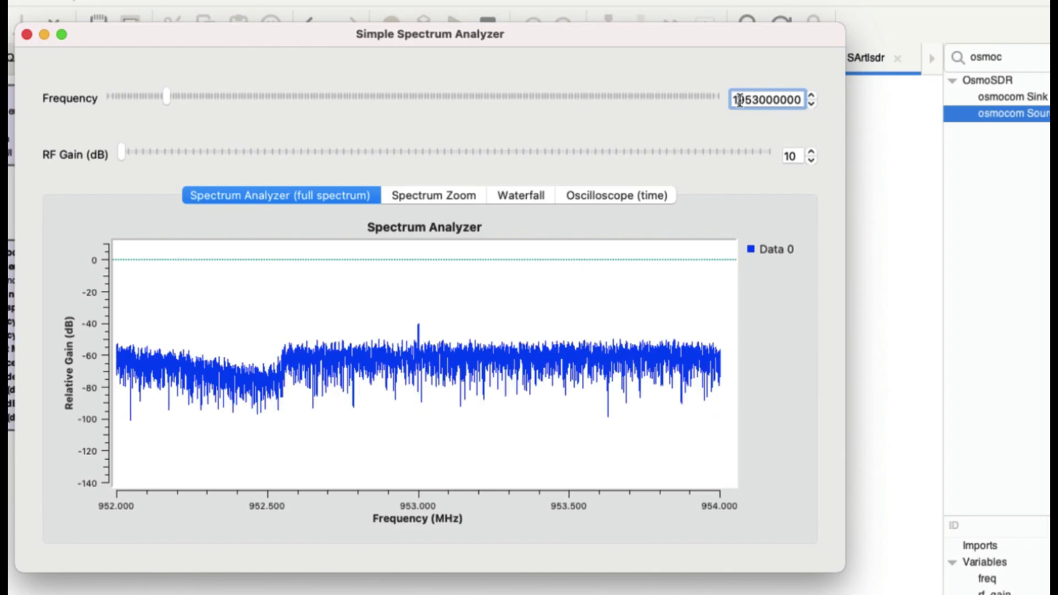
key(Delete)
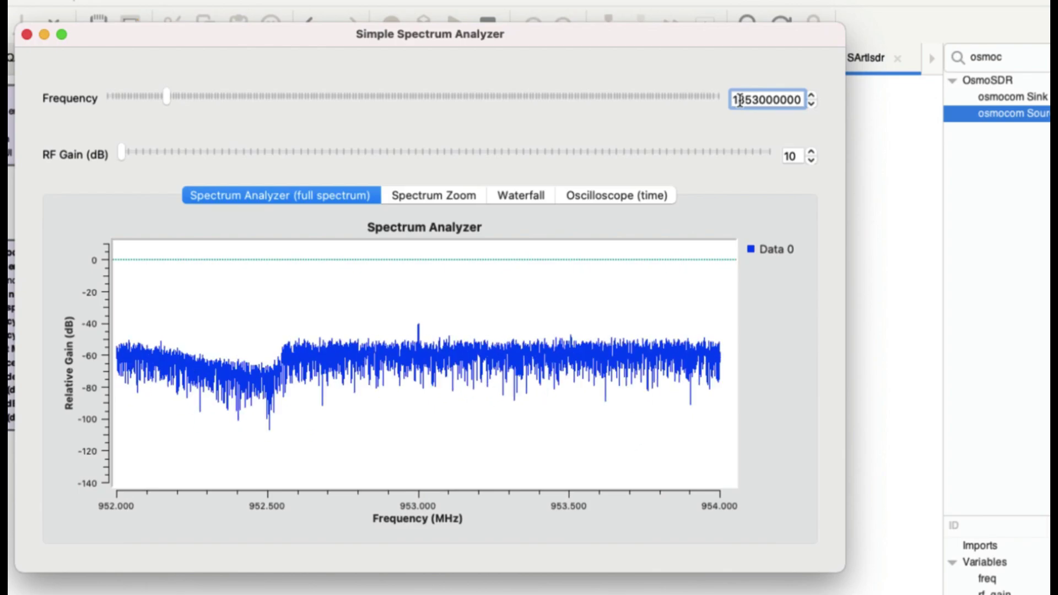
text(8)
key(Return)
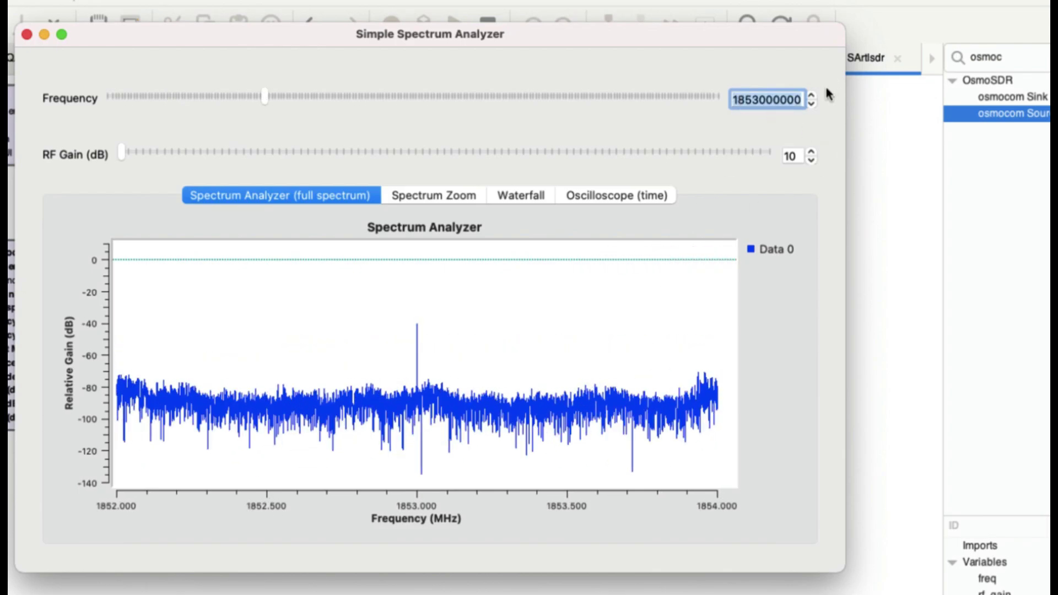
Step the frequency between 1854.5 and 1855 MHz with the spin arrows.
click(811, 97)
click(812, 97)
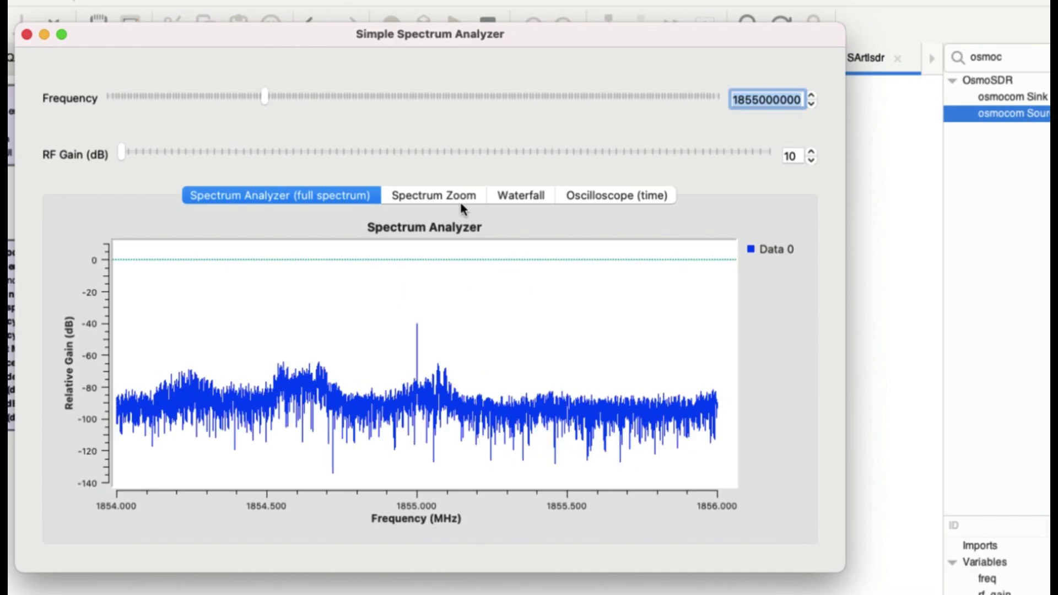
click(812, 103)
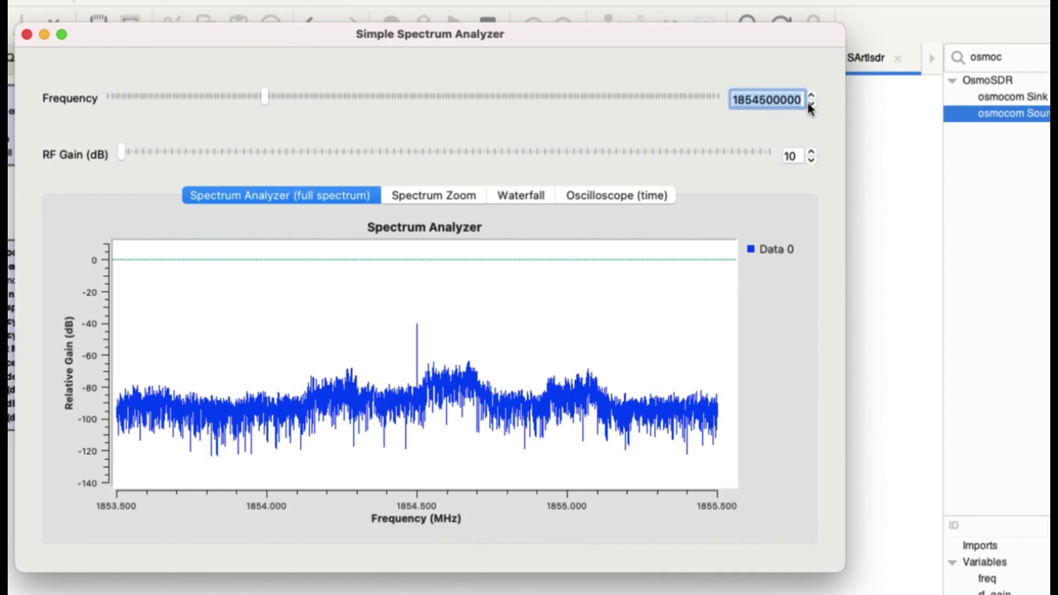
click(811, 97)
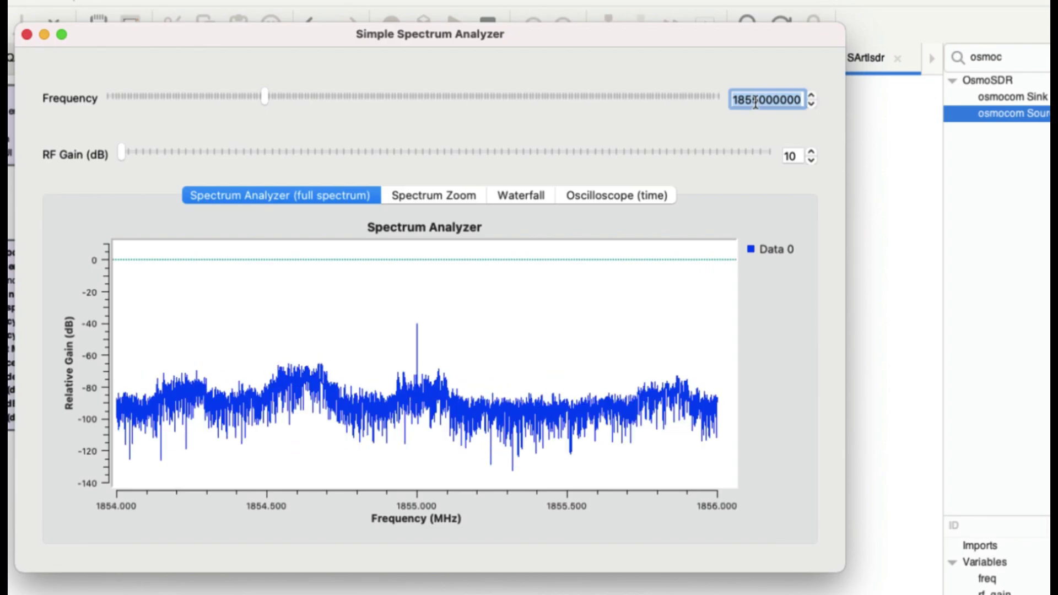
drag(480, 35, 515, 80)
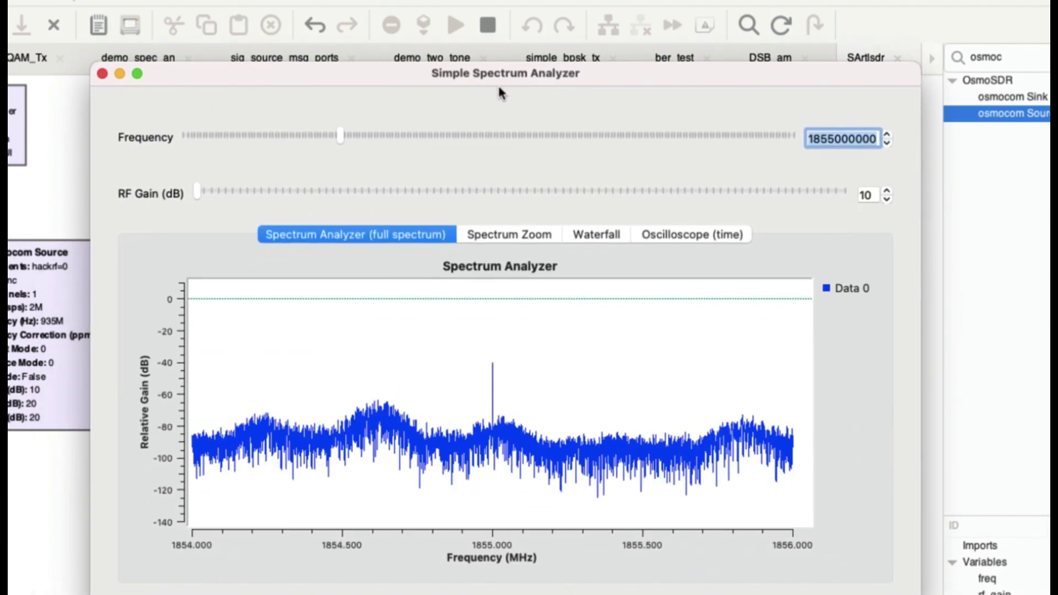
Nudge the tuning up and back down to 1854.5 MHz, then show the 100 kHz Spectrum Zoom view.
click(887, 144)
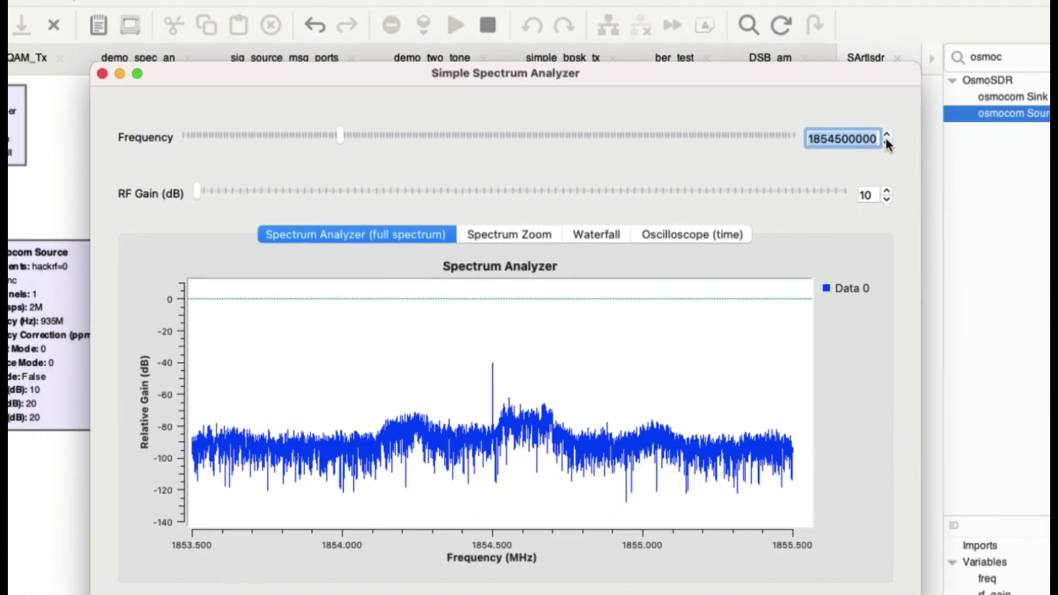
click(887, 136)
click(887, 135)
click(887, 136)
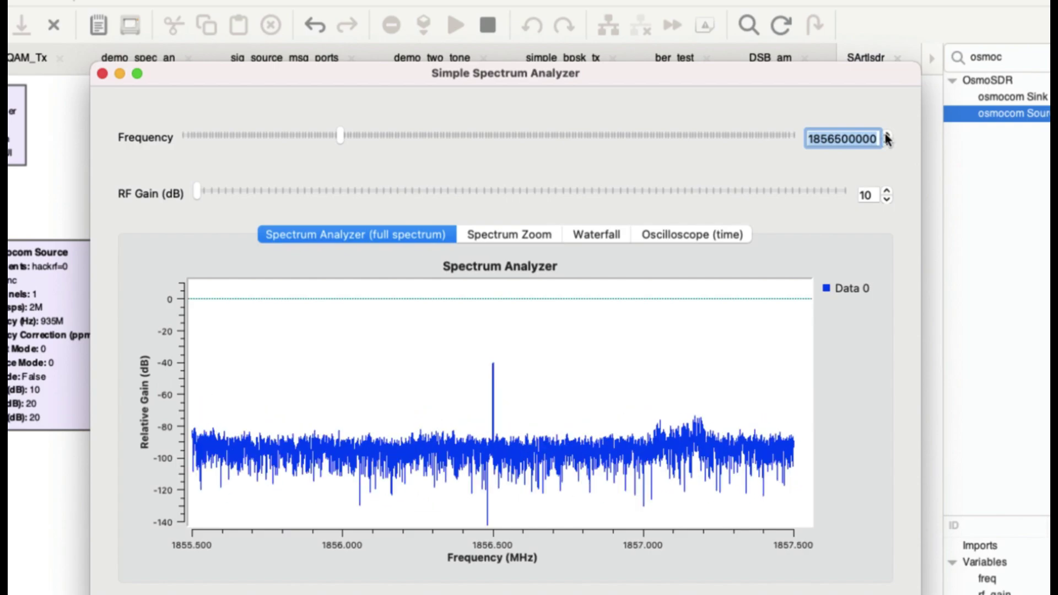
click(887, 136)
click(887, 136)
click(887, 135)
click(887, 145)
click(887, 144)
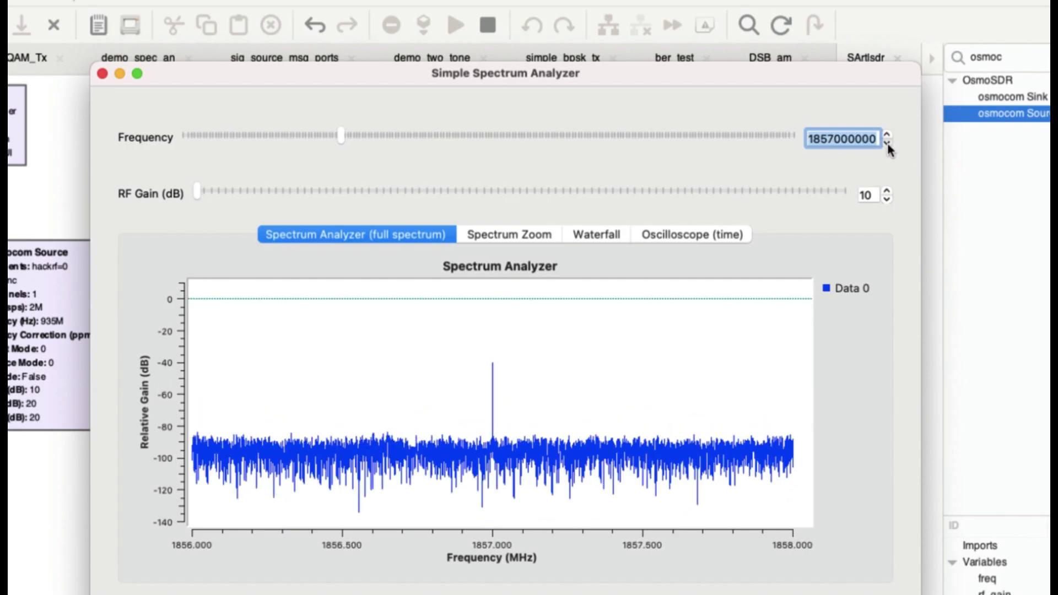
click(887, 144)
click(887, 144)
click(887, 144)
click(887, 144)
click(887, 144)
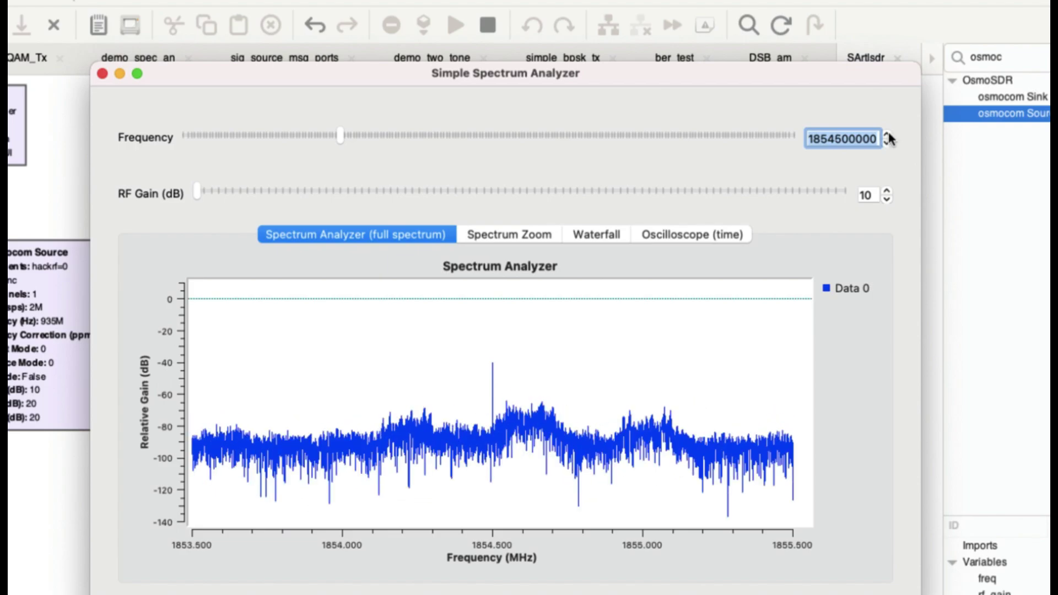
click(506, 242)
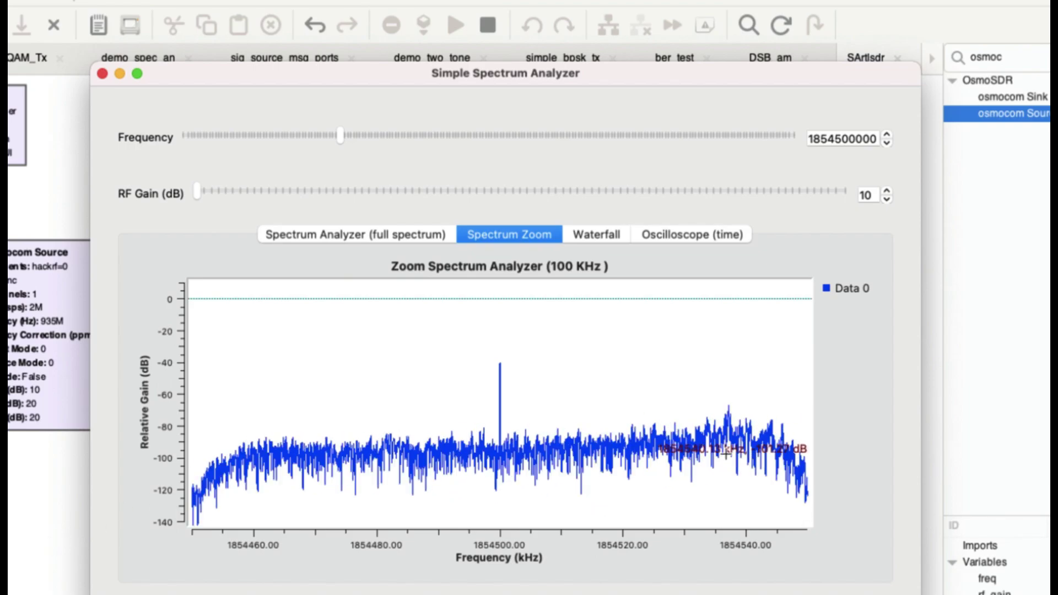
click(820, 143)
key(BackSpace)
key(BackSpace)
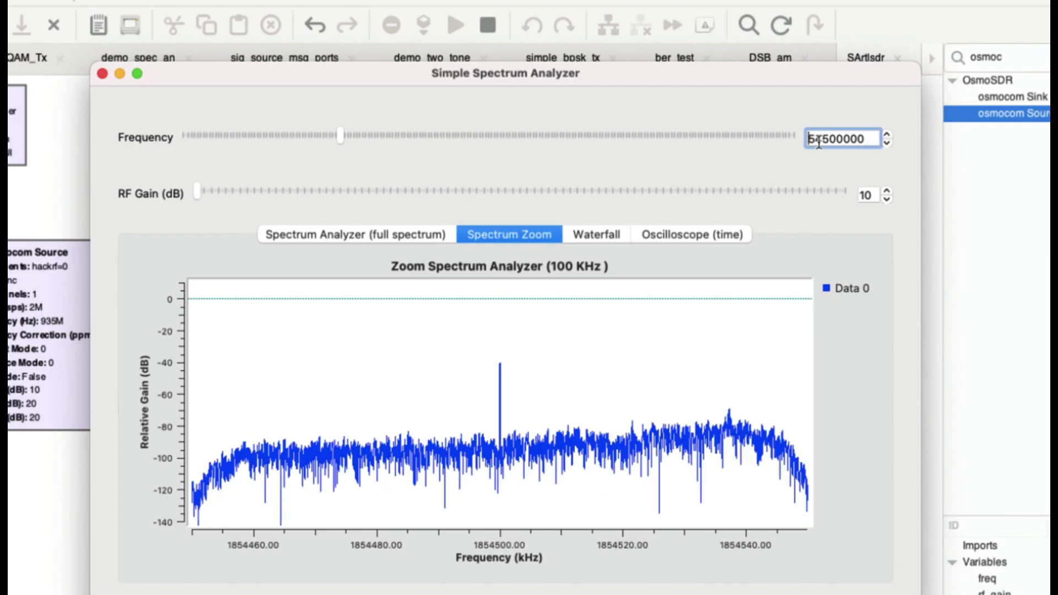
text(24)
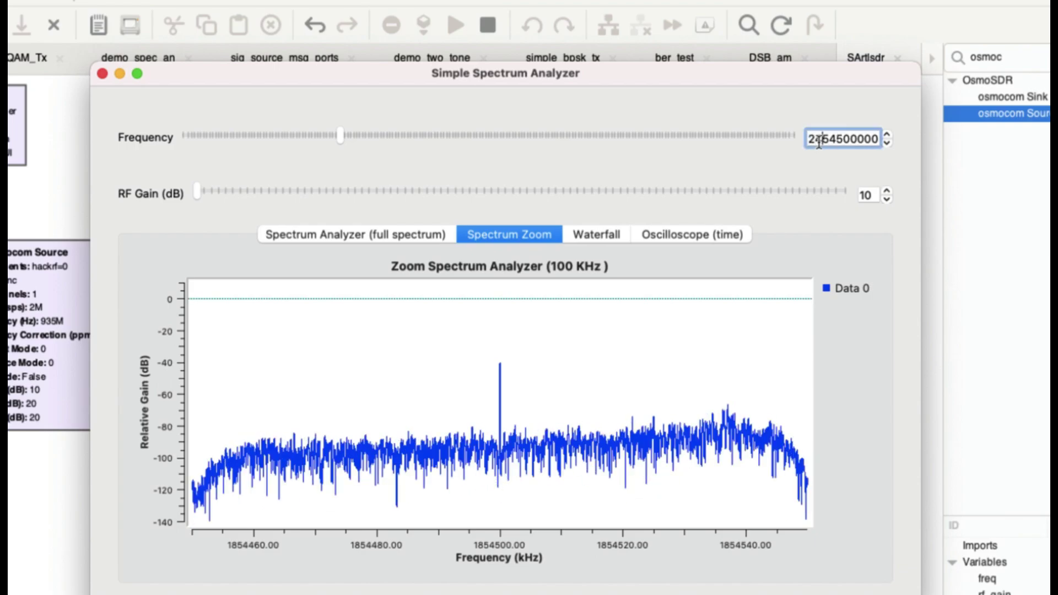
key(BackSpace)
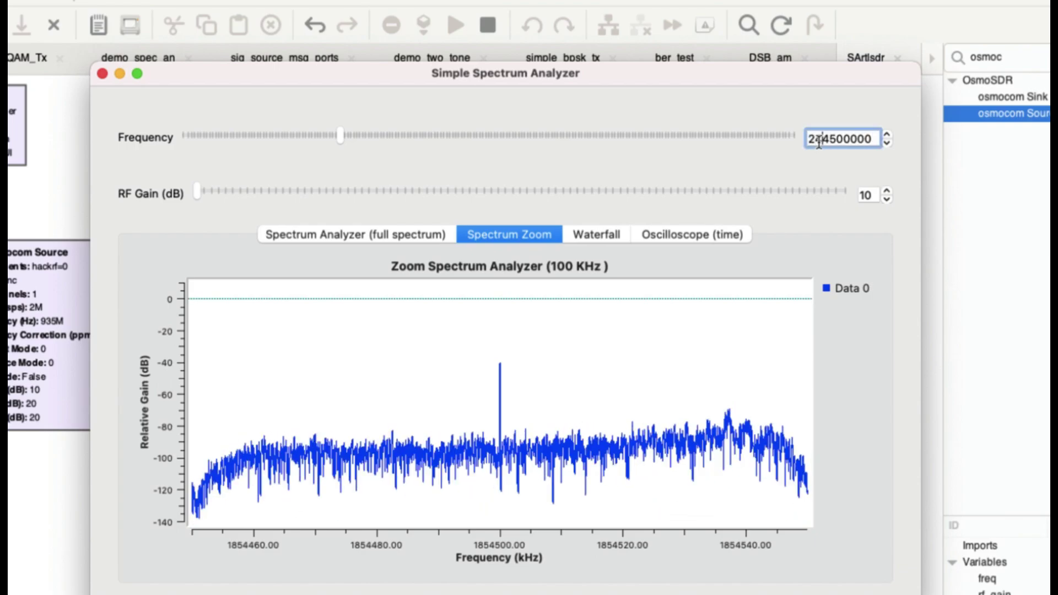
text(3)
key(Return)
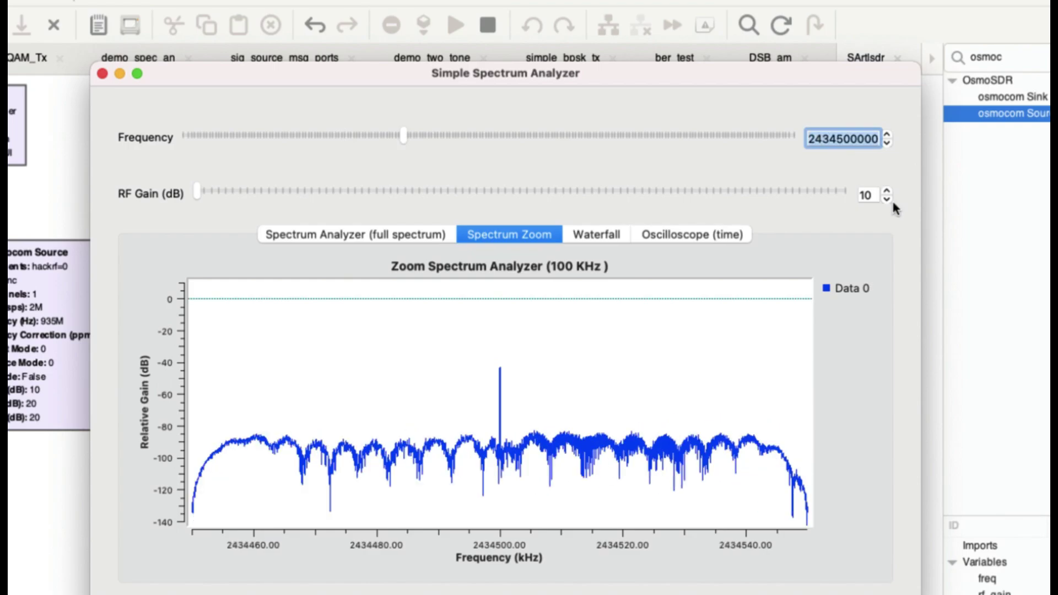
click(349, 236)
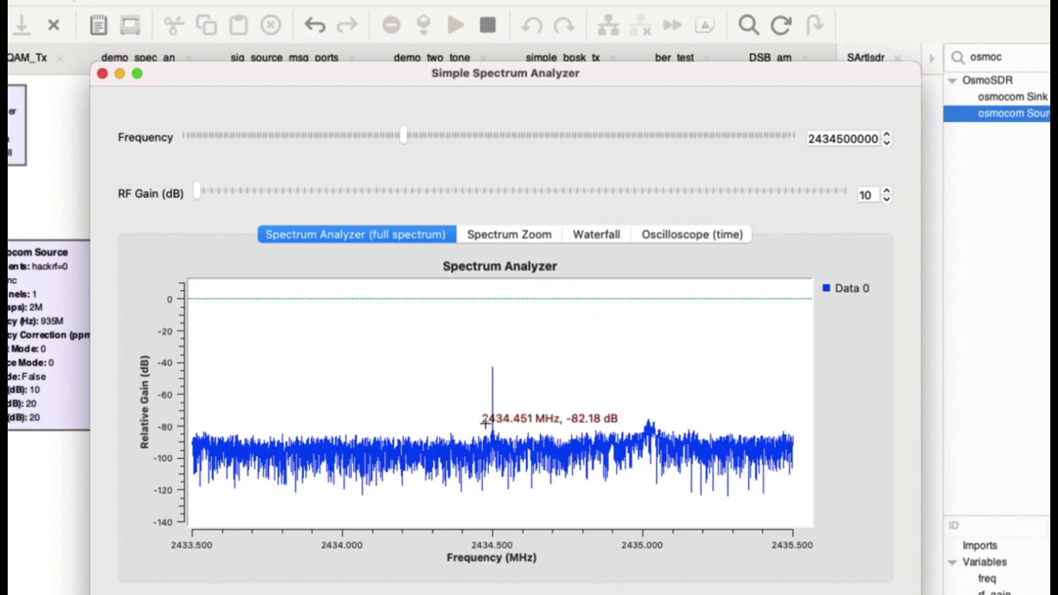
click(498, 236)
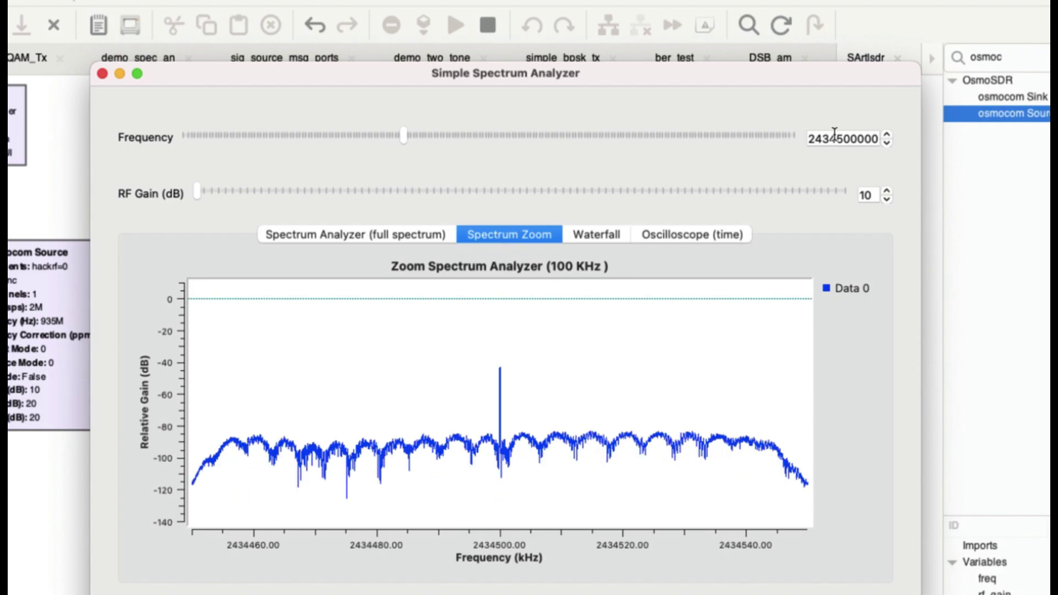
click(815, 141)
key(BackSpace)
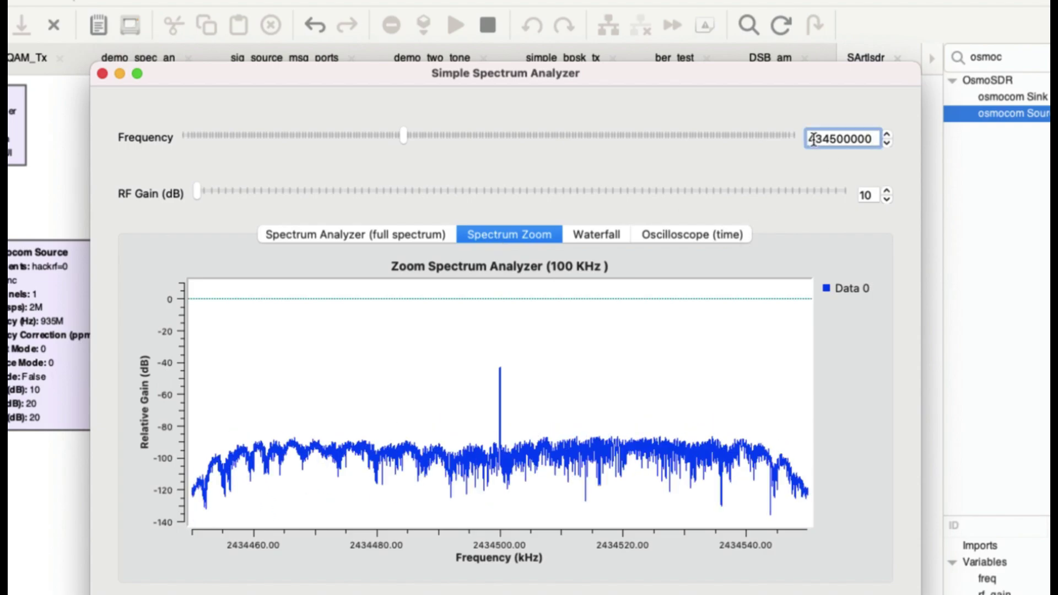
text(5)
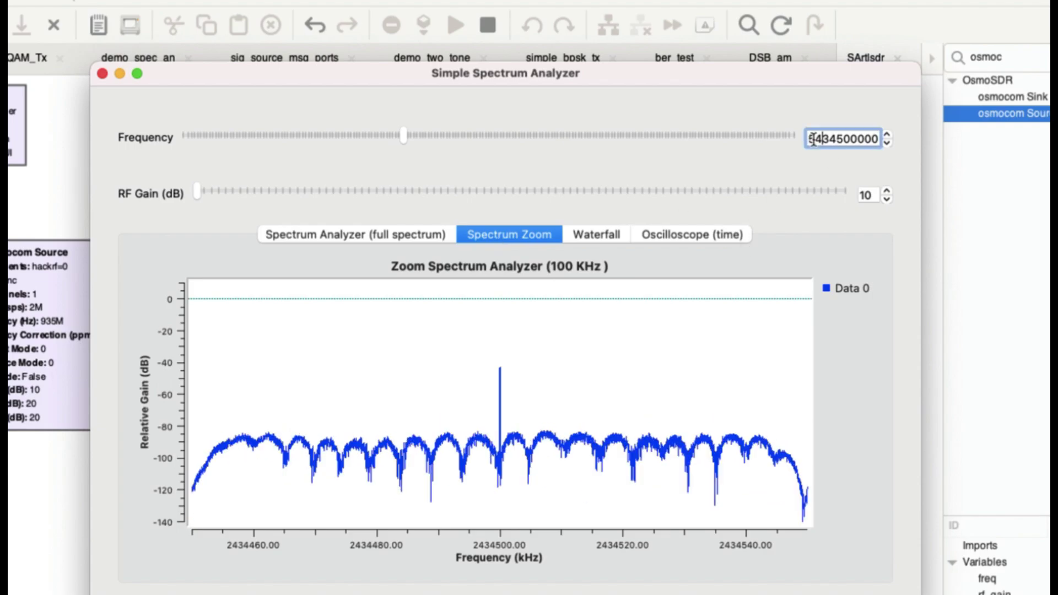
key(Delete)
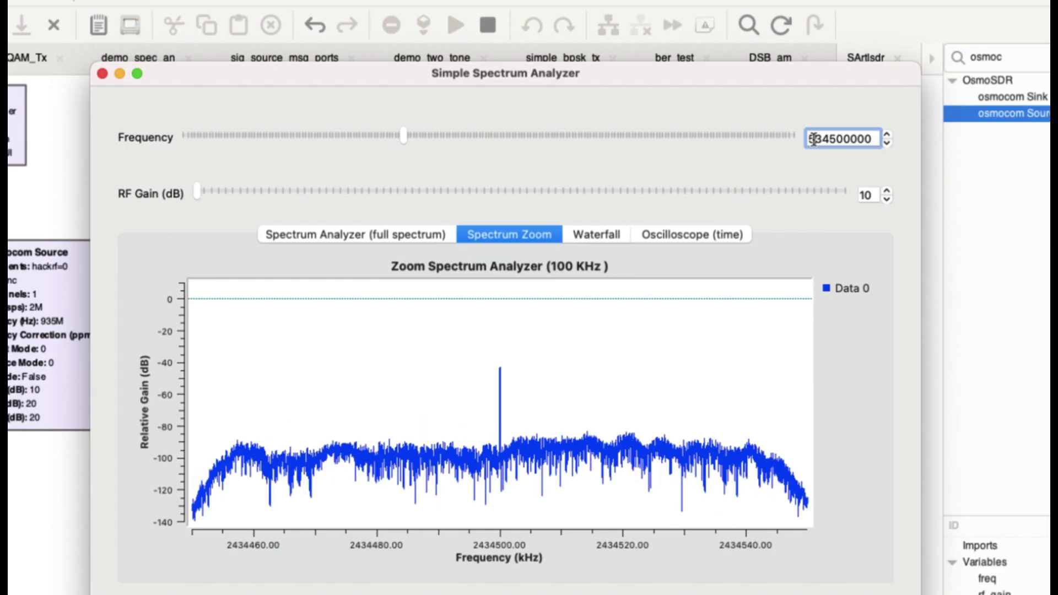
text(7)
key(Return)
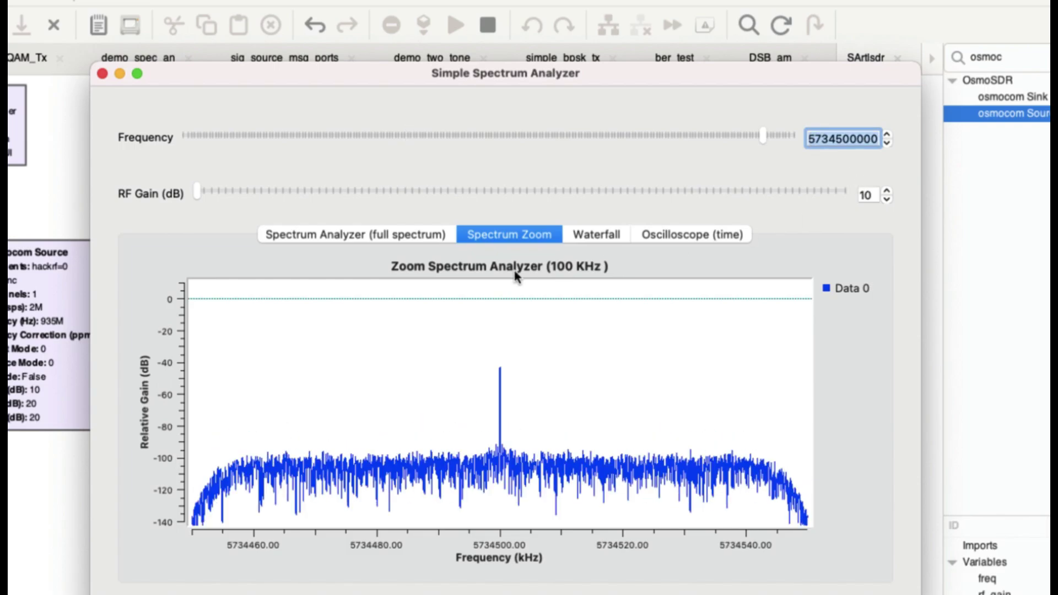
click(415, 235)
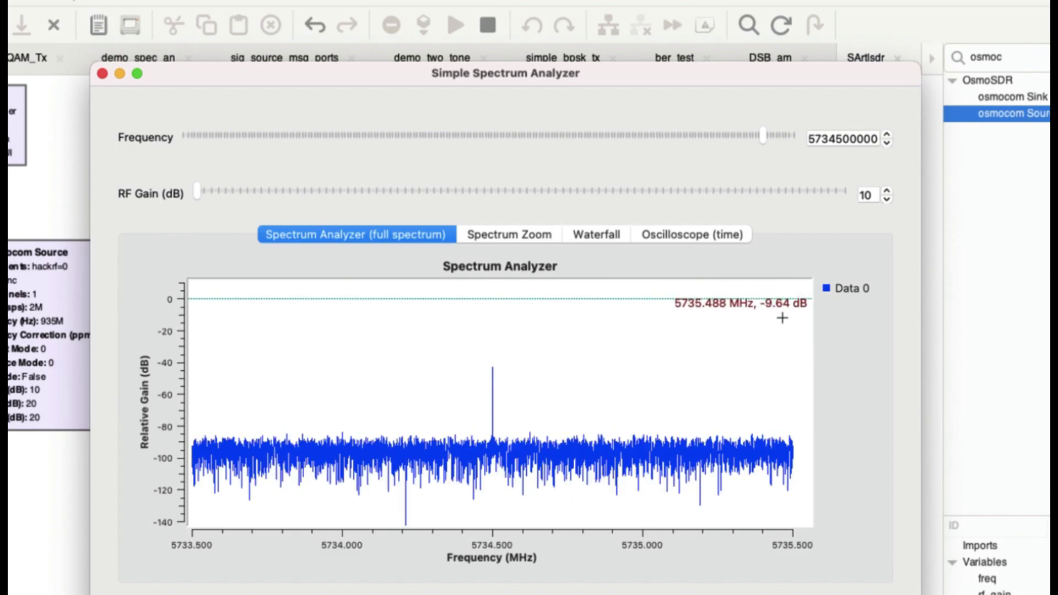
click(888, 134)
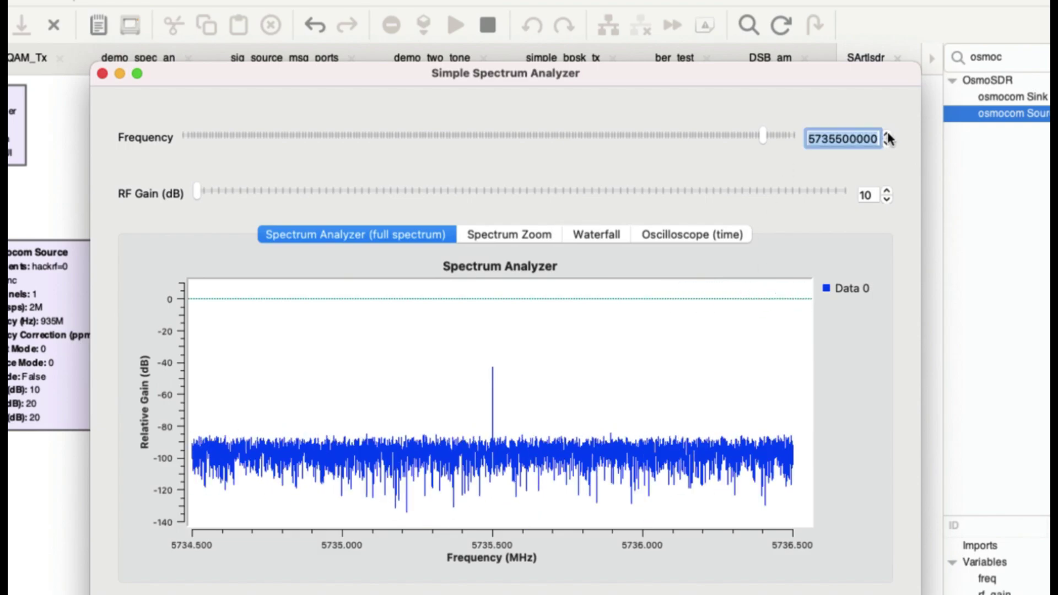
click(889, 134)
click(888, 135)
click(888, 134)
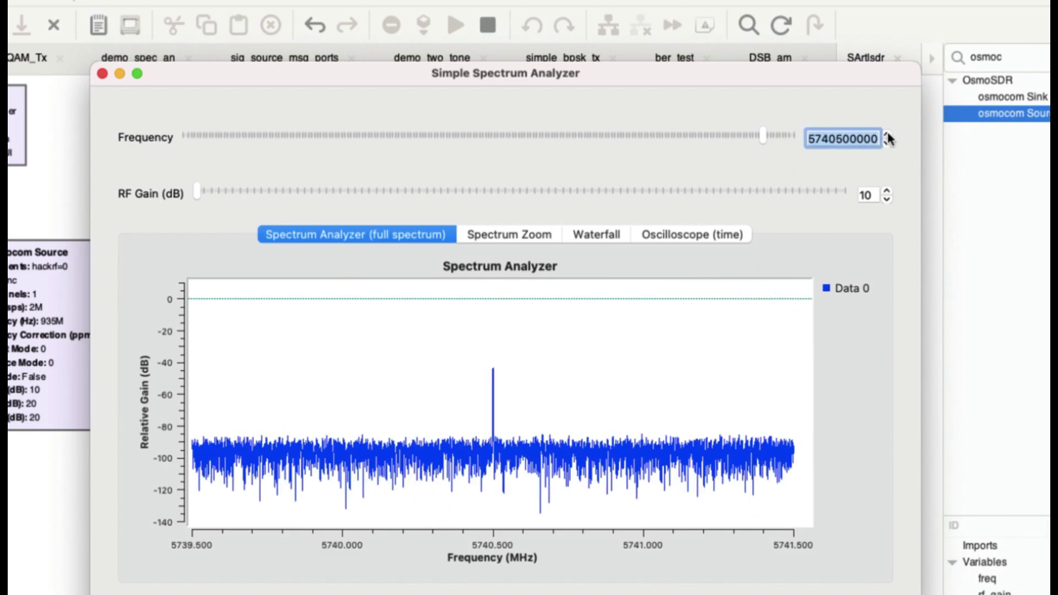
scroll(889, 138, up, 10)
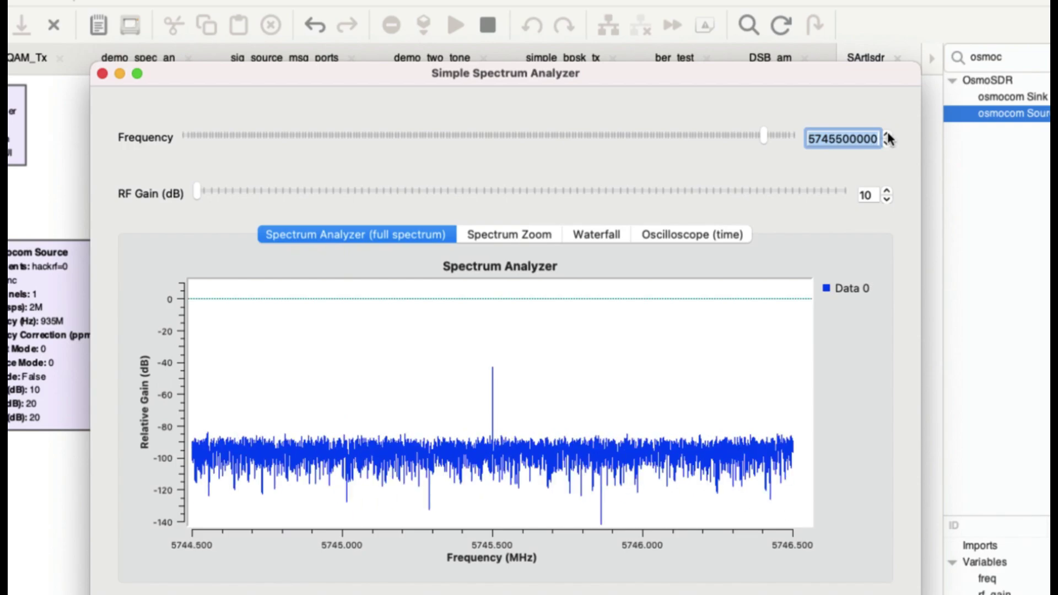
scroll(888, 138, up, 5)
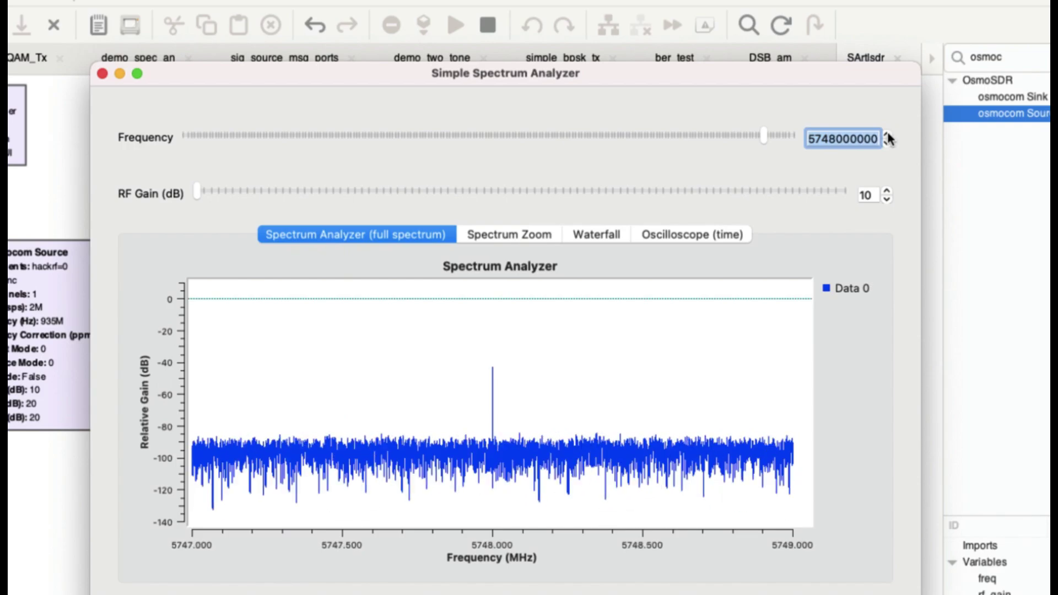
drag(524, 74, 553, 356)
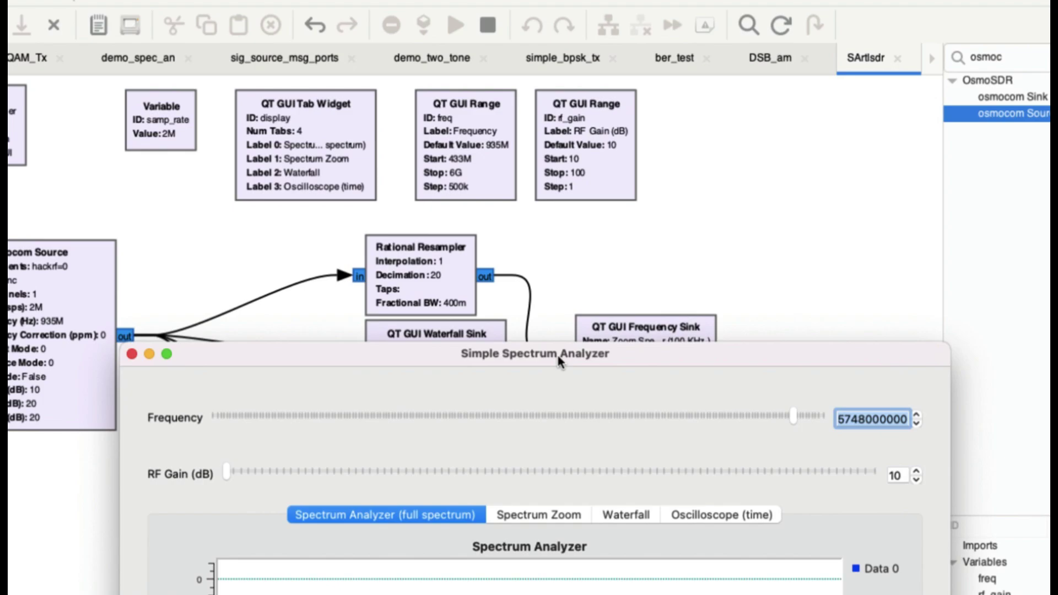
drag(558, 361, 549, 87)
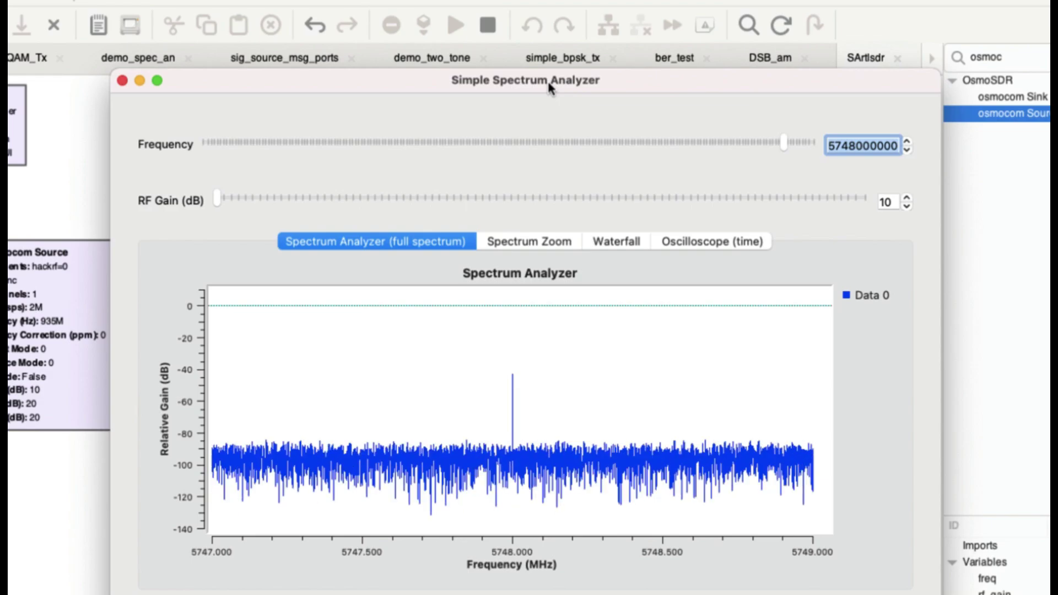